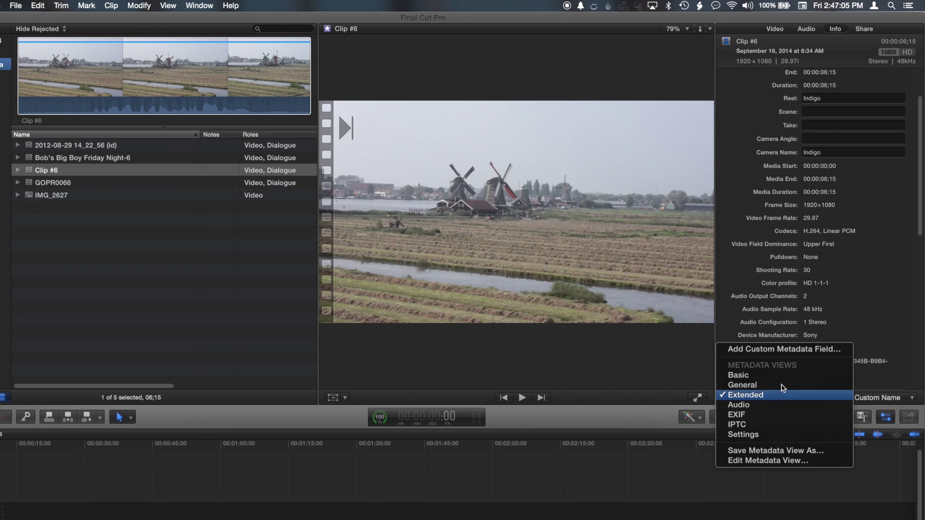
# View Clip #6's metadata in General, then Extended, and list the XML export's metadata views
pyautogui.click(782, 385)
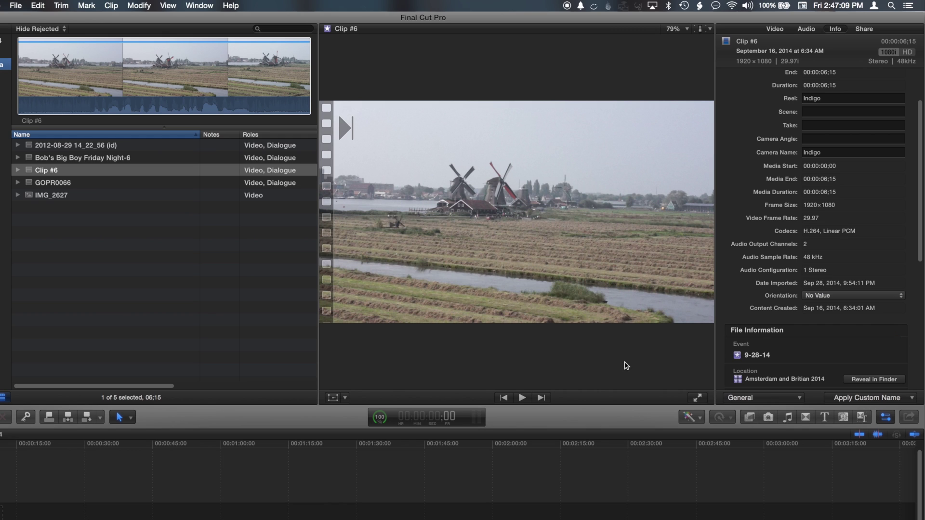
pyautogui.click(771, 398)
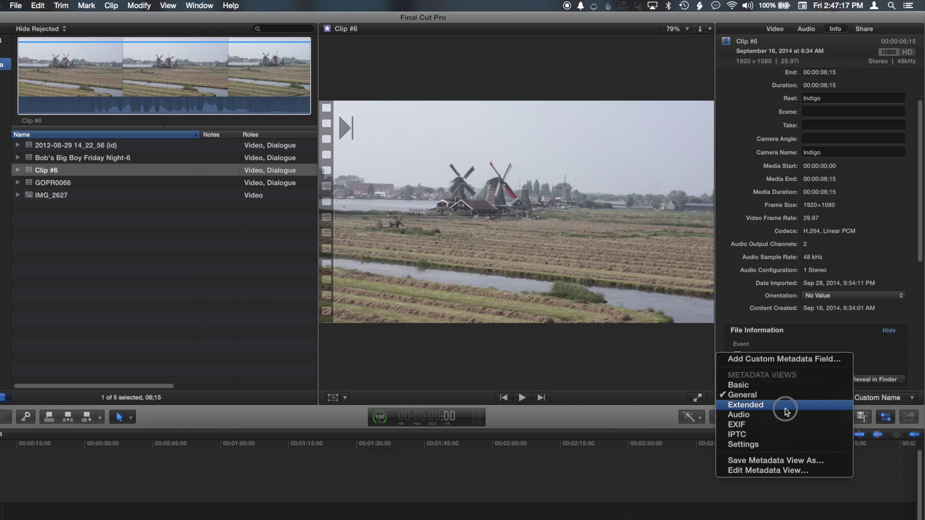
pyautogui.click(787, 412)
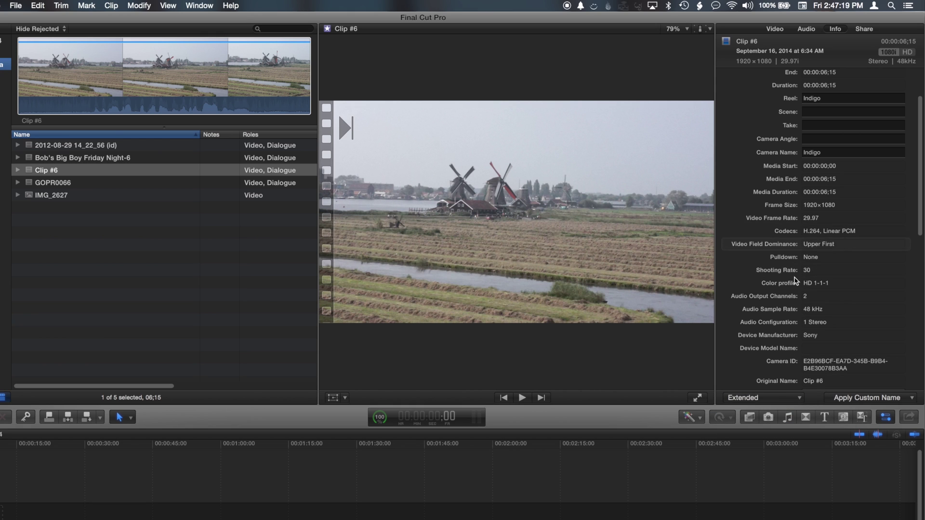
pyautogui.scroll(-2, 795, 281)
pyautogui.scroll(-5, 796, 280)
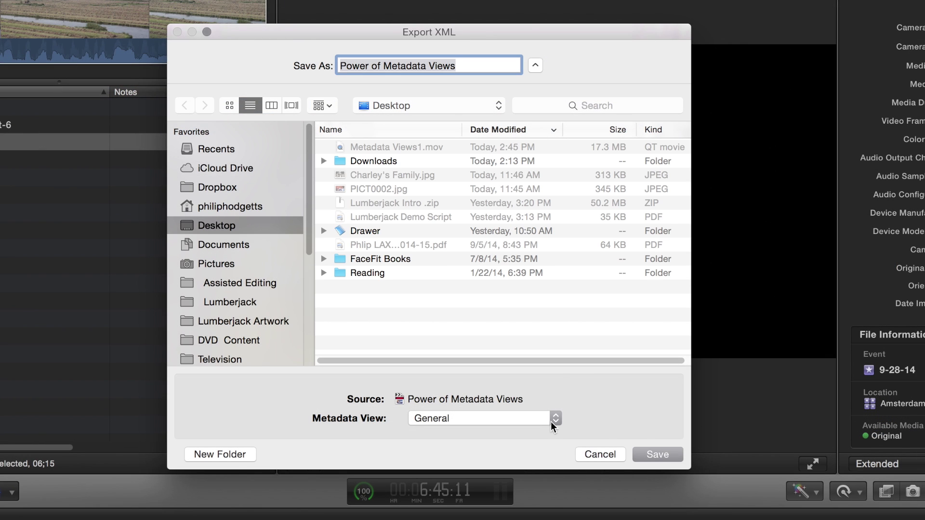
pyautogui.click(557, 419)
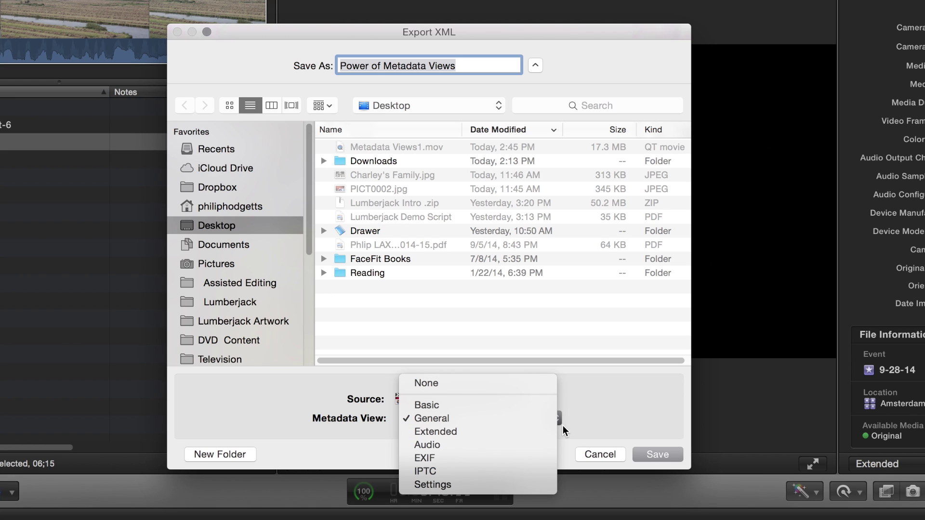
# Keep General as the metadata view for the XML export
pyautogui.click(577, 413)
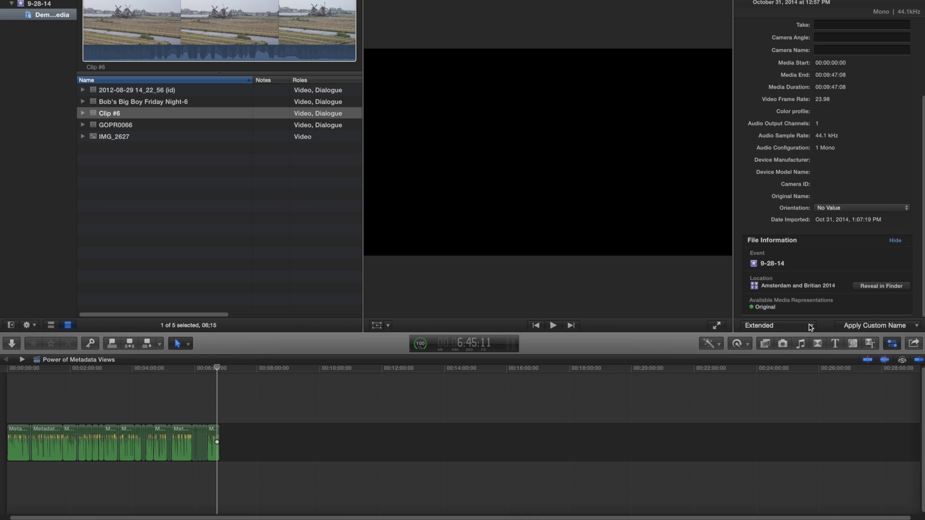
# Back in Final Cut Pro, open the inspector's Metadata View list, currently on Extended
pyautogui.click(808, 324)
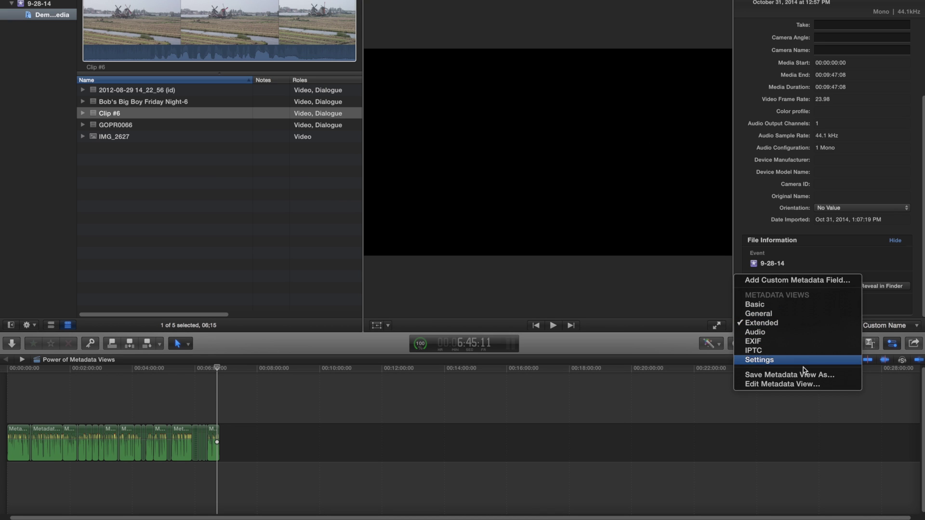
pyautogui.click(803, 385)
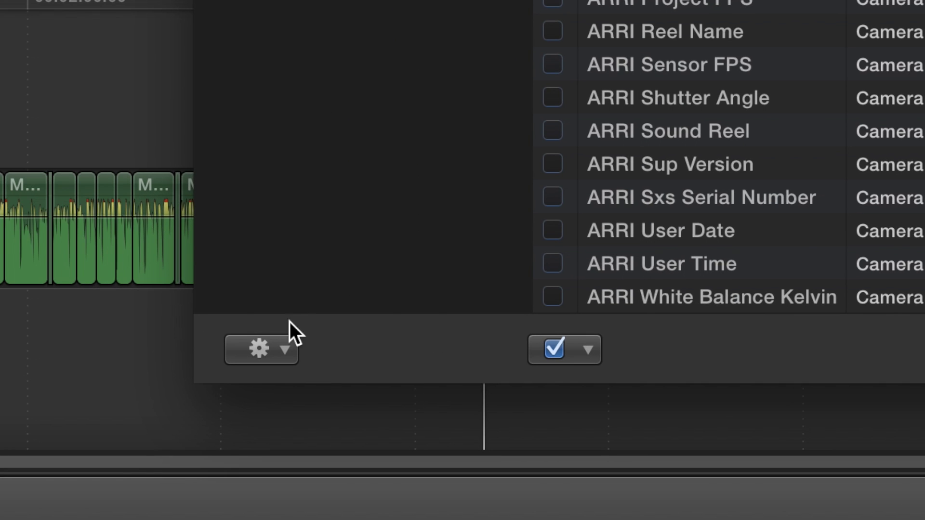
pyautogui.click(282, 357)
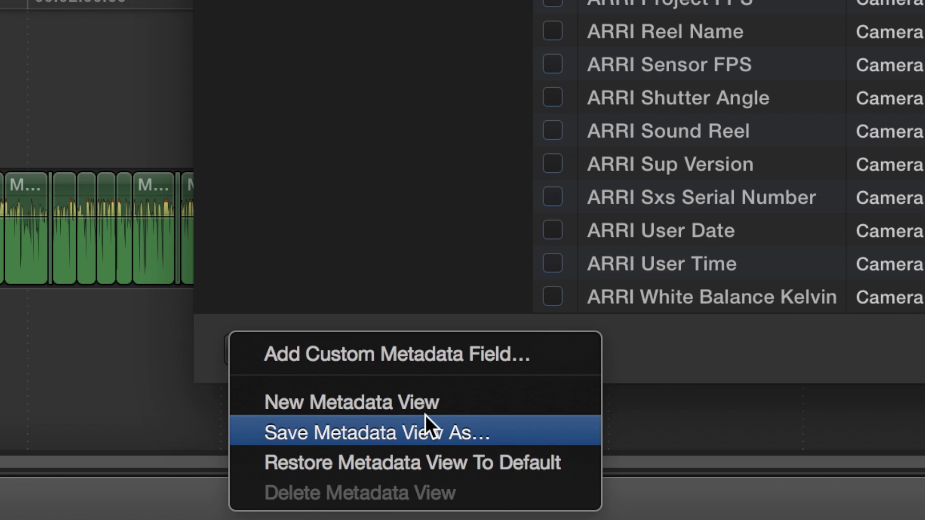
pyautogui.press('Escape')
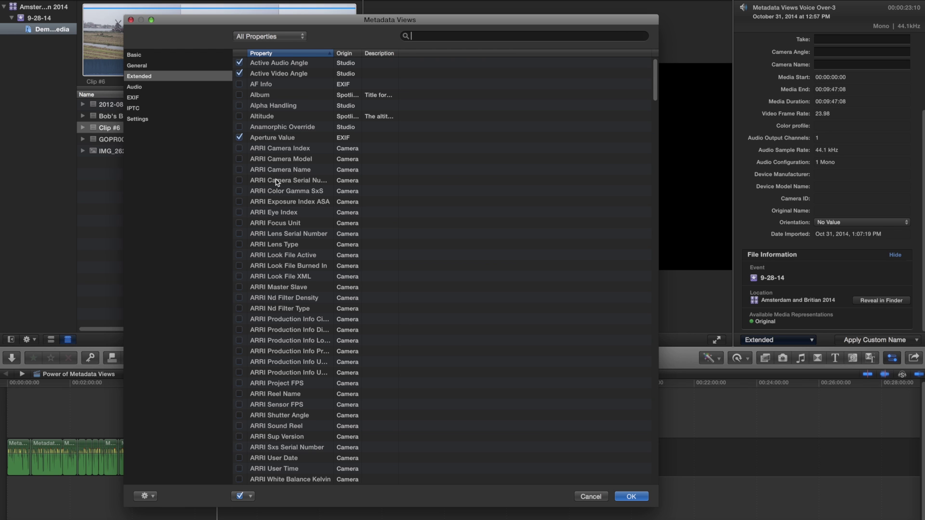
pyautogui.press('Escape')
pyautogui.click(805, 340)
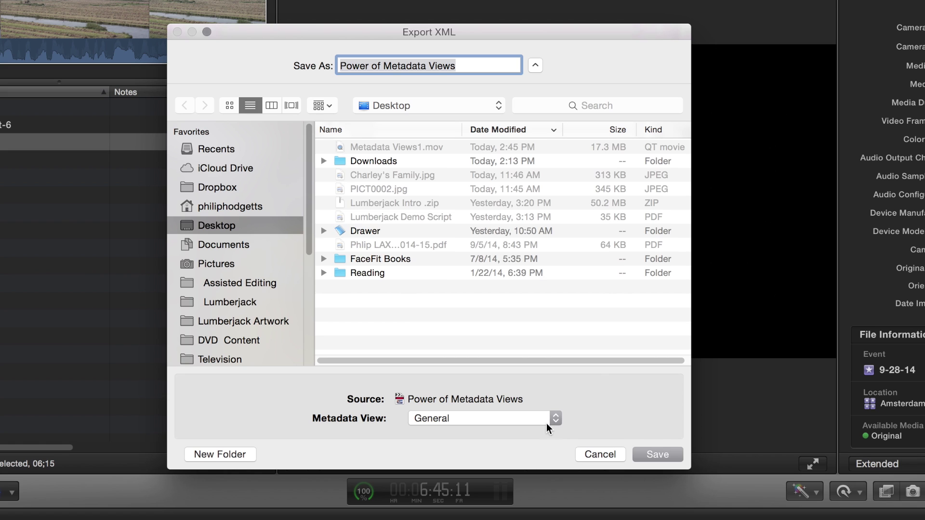
# Review the XML export's metadata views, keep General, and cancel the export
pyautogui.click(558, 418)
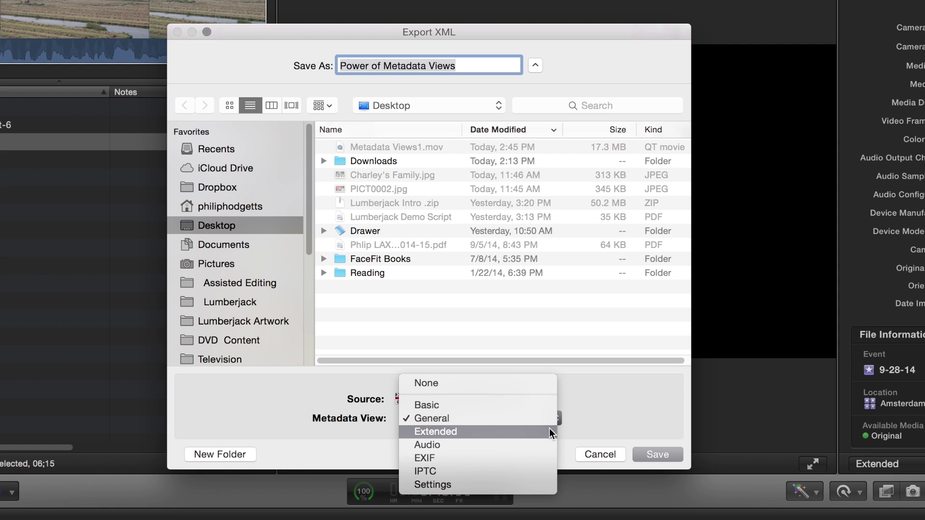
pyautogui.click(577, 413)
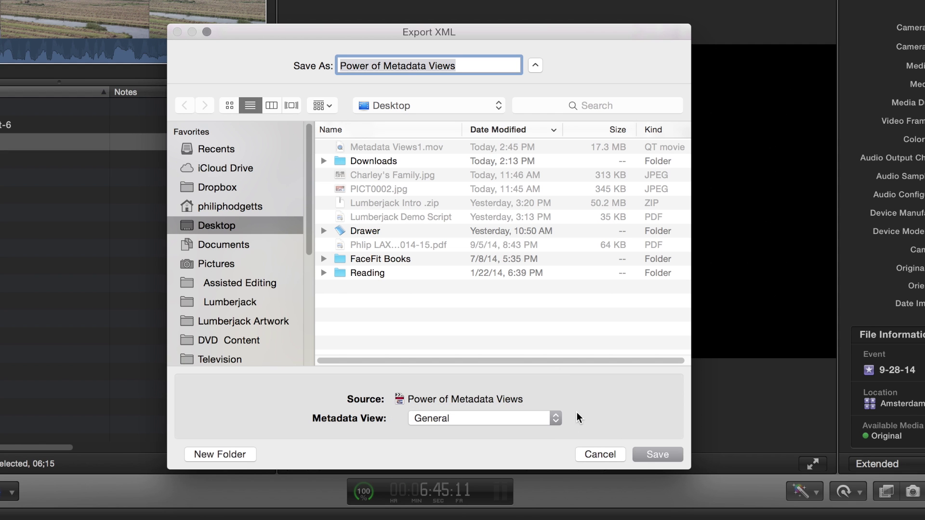
pyautogui.click(600, 454)
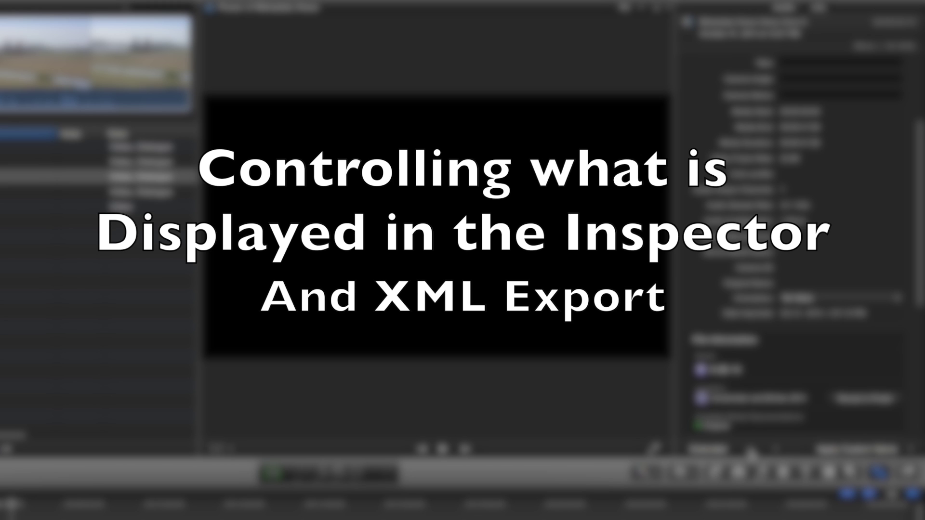
# Switch the voice-over clip's metadata to Settings, then to General to show Content Created
pyautogui.click(750, 449)
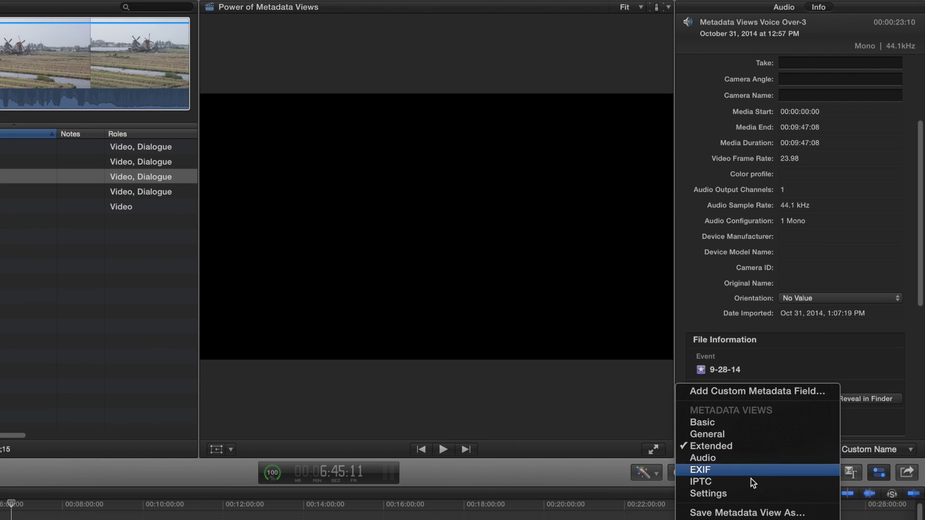
pyautogui.click(751, 493)
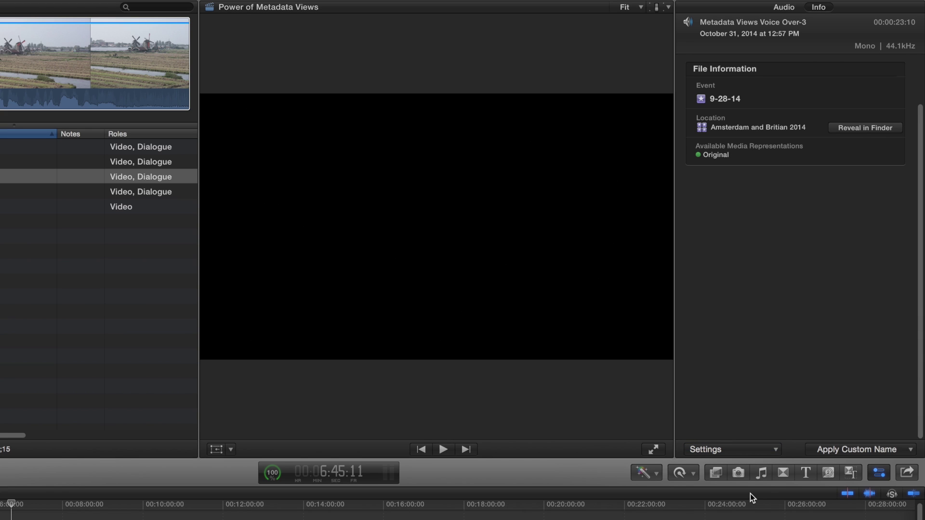
pyautogui.click(769, 449)
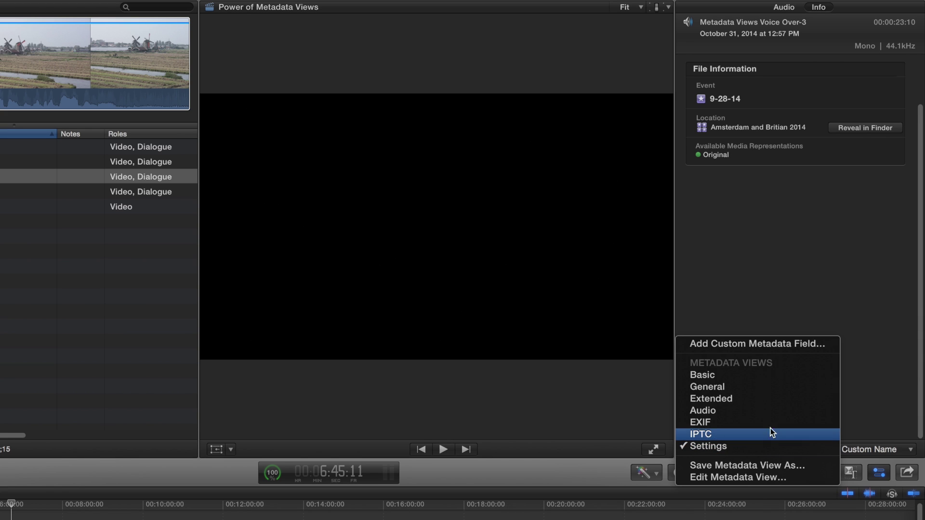
pyautogui.click(777, 387)
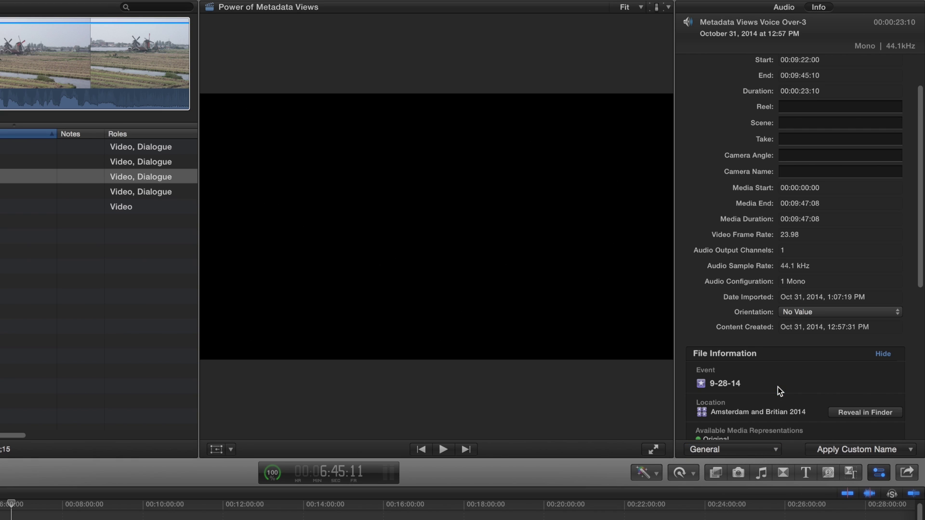
# Show the voice-over clip's Extended metadata, checking the Roles column options without changes
pyautogui.rightClick(185, 135)
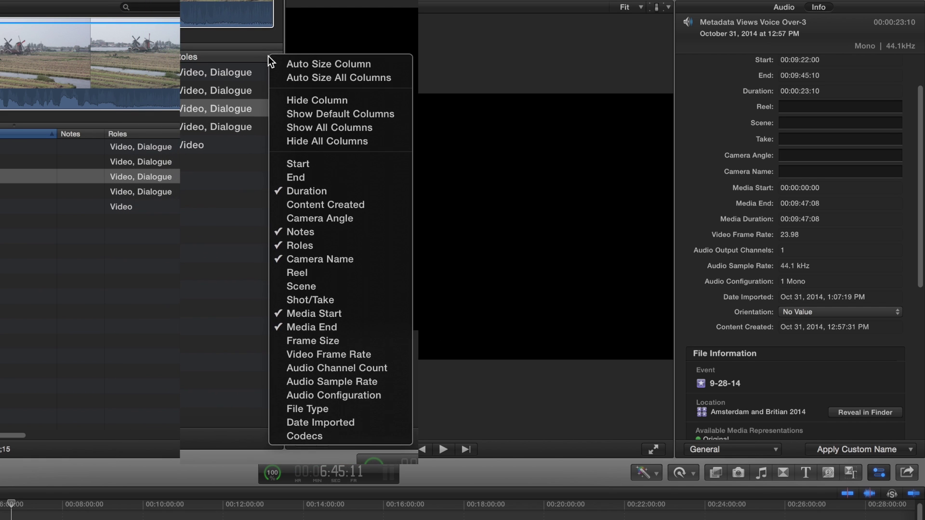
pyautogui.click(780, 451)
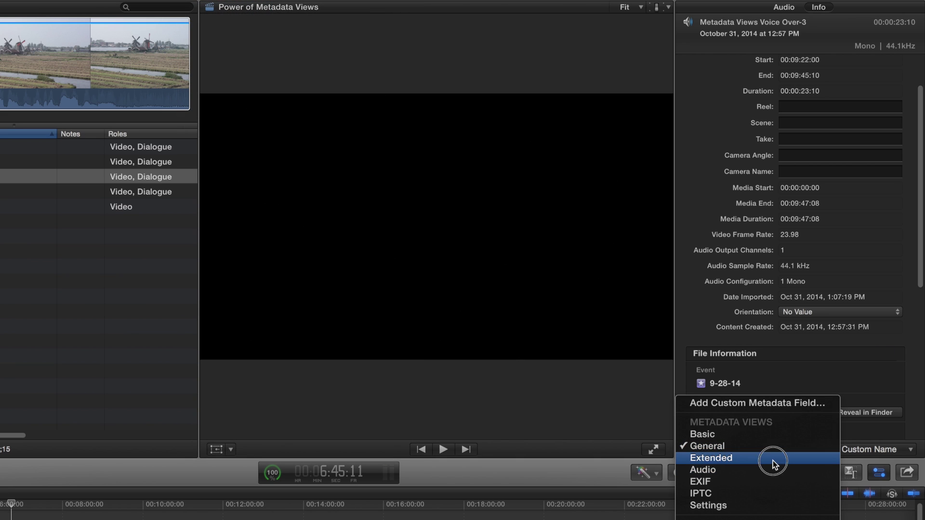
pyautogui.click(771, 459)
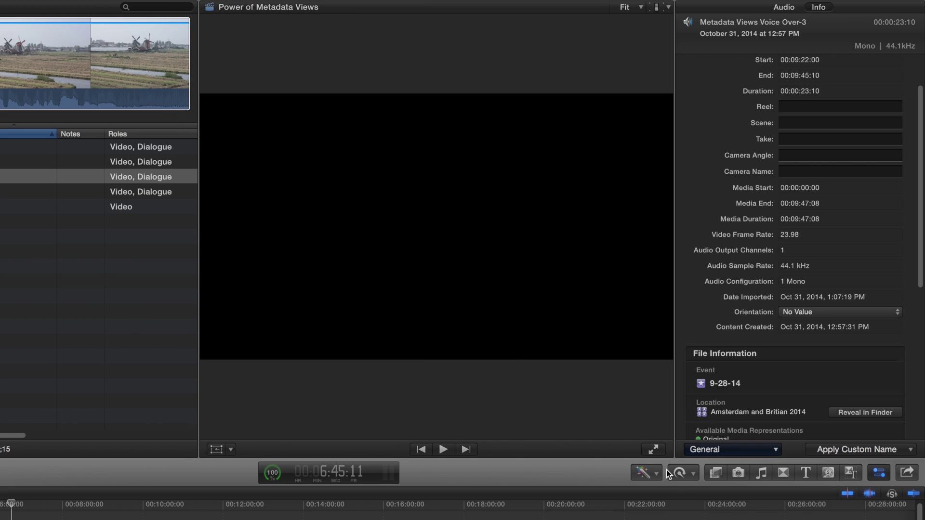
pyautogui.rightClick(162, 135)
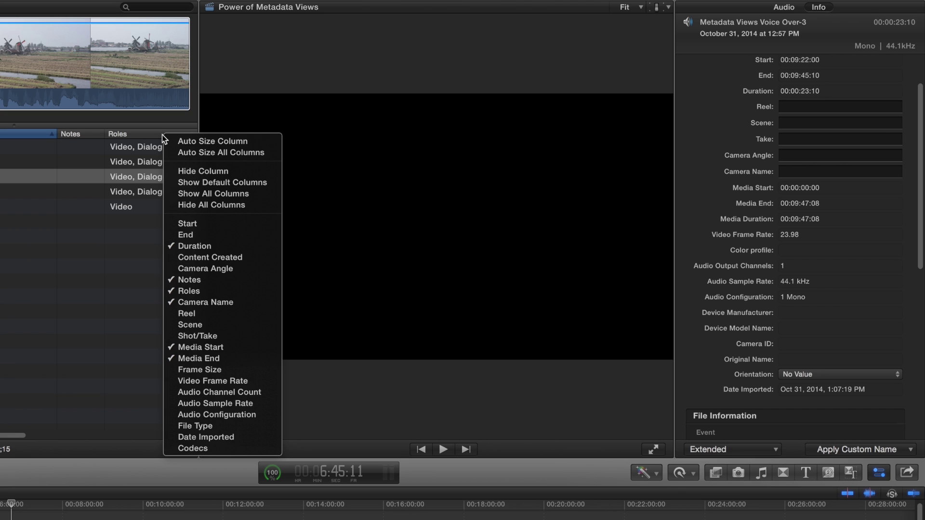
pyautogui.click(162, 134)
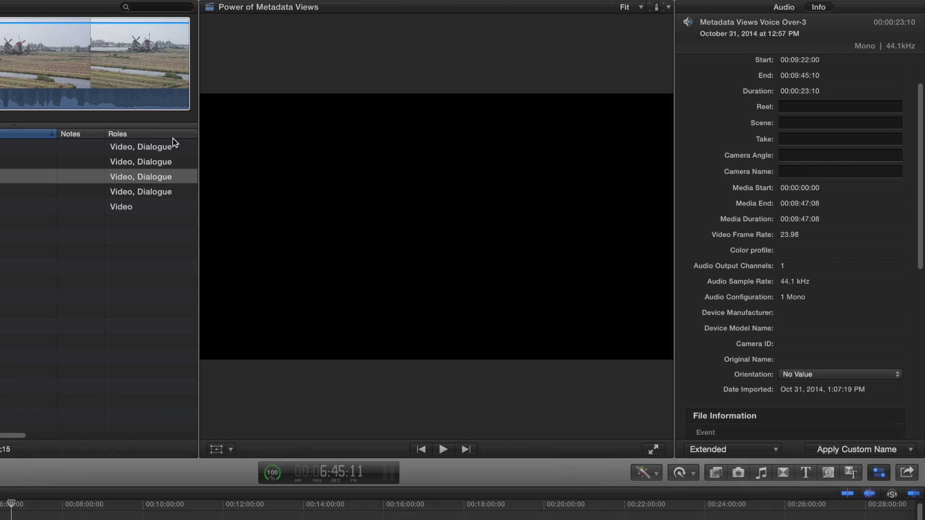
# Cycle the voice-over clip's metadata through the Basic, Extended and Audio views
pyautogui.click(765, 449)
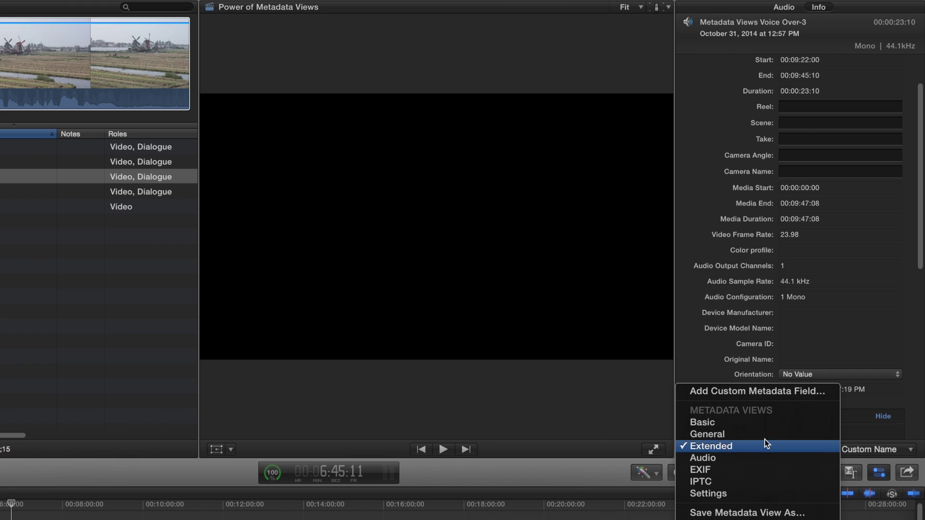
pyautogui.click(765, 427)
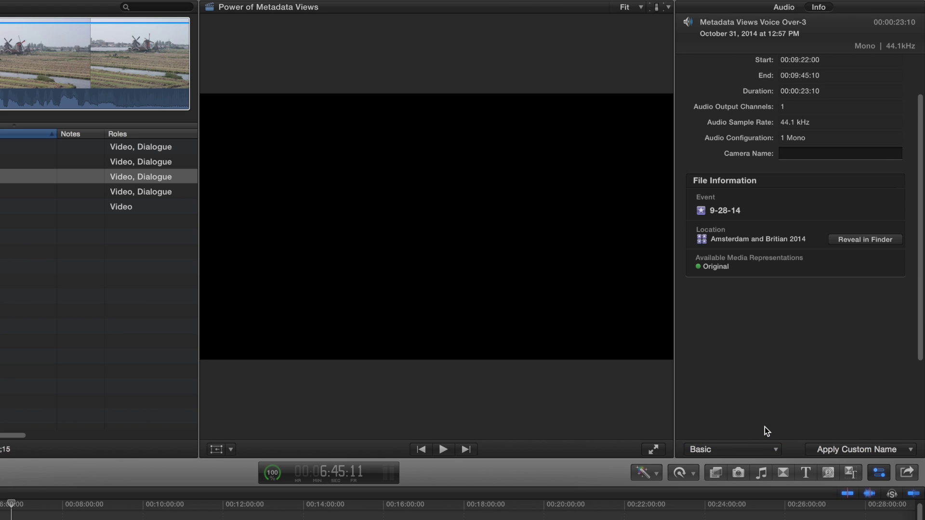
pyautogui.click(756, 450)
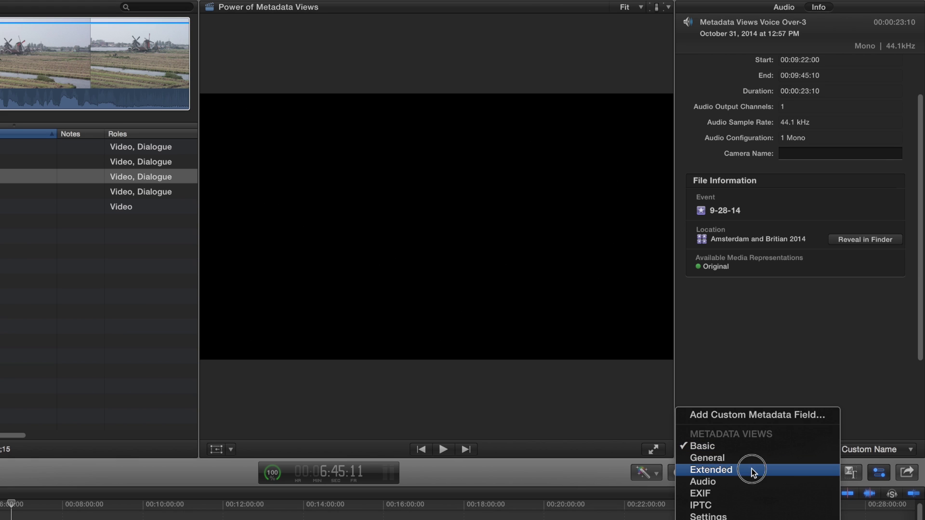
pyautogui.click(751, 470)
pyautogui.scroll(-5, 795, 343)
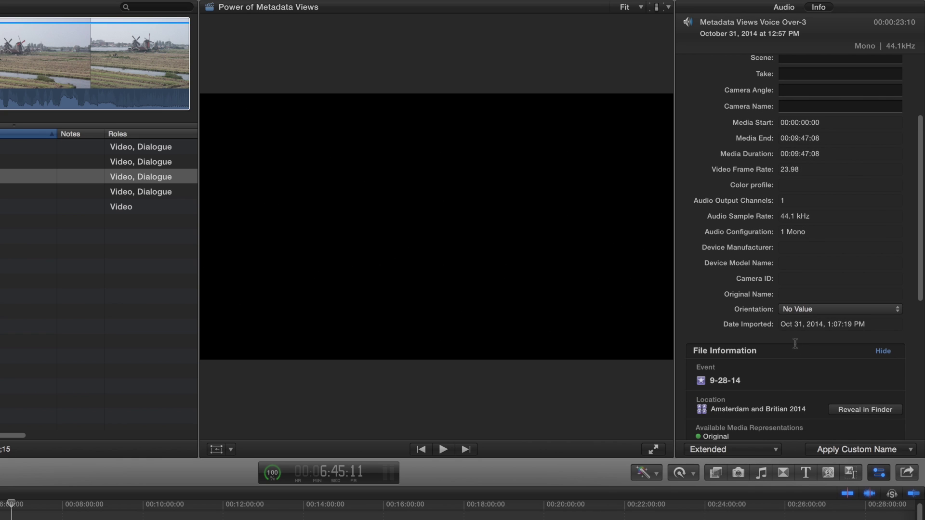
pyautogui.scroll(5, 795, 344)
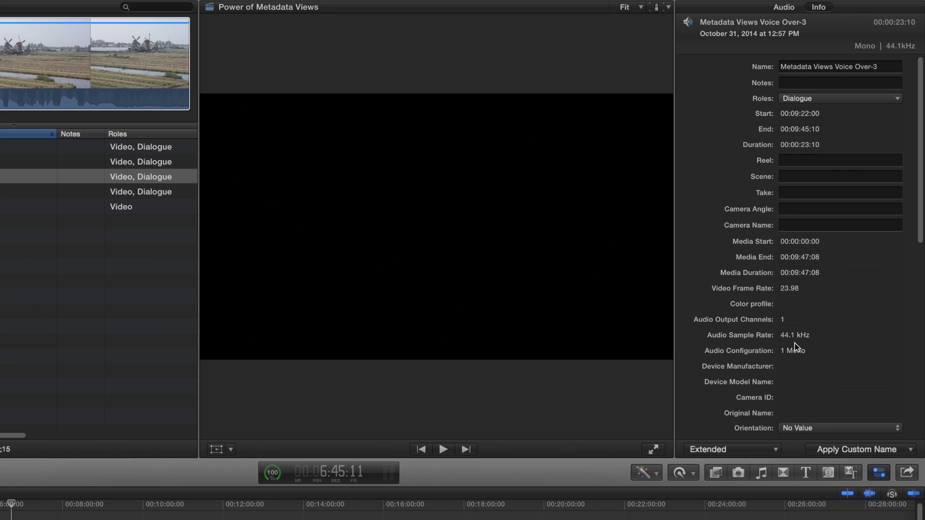
pyautogui.click(739, 448)
pyautogui.click(740, 458)
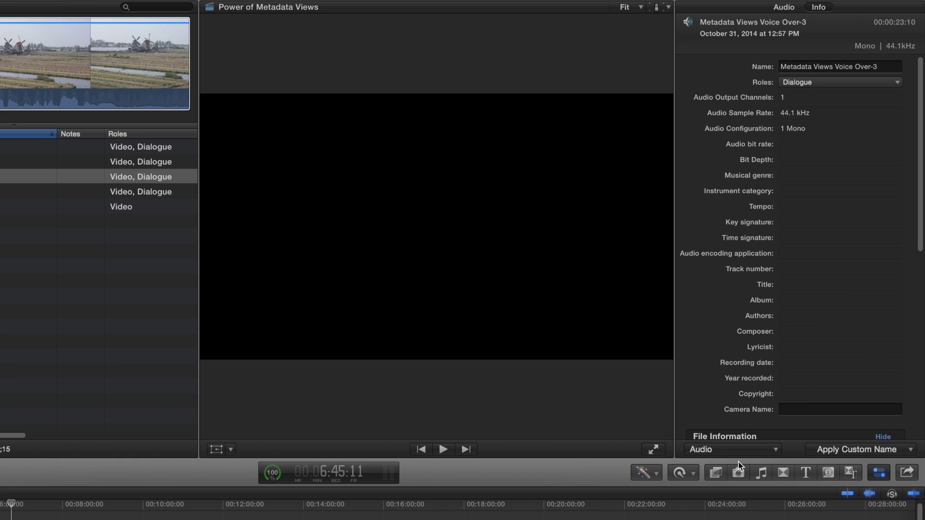
pyautogui.scroll(-2, 798, 344)
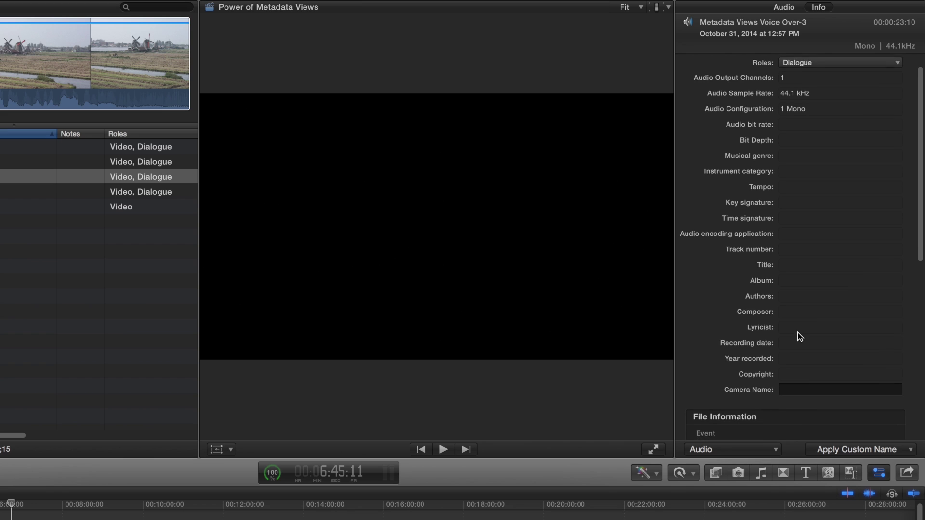
# Switch to the EXIF metadata view and select the IMG_2627 photo clip
pyautogui.click(733, 449)
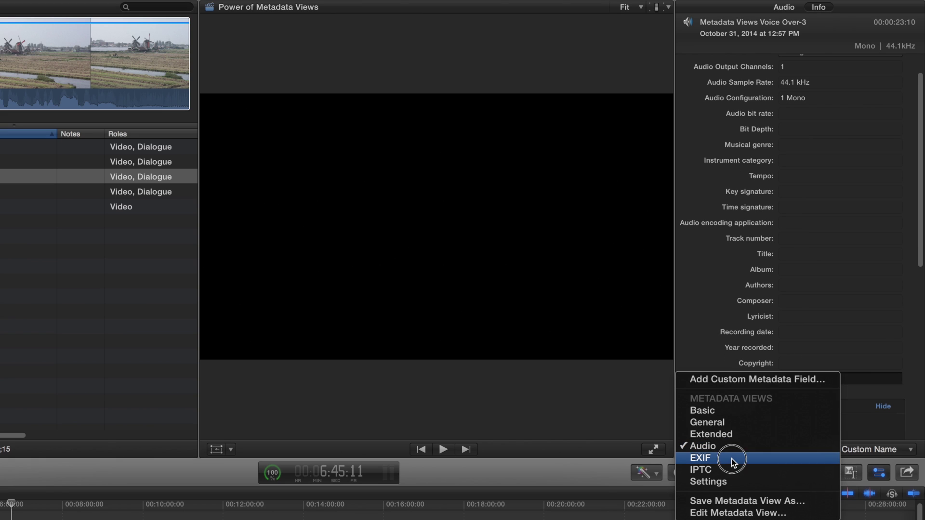
pyautogui.click(732, 458)
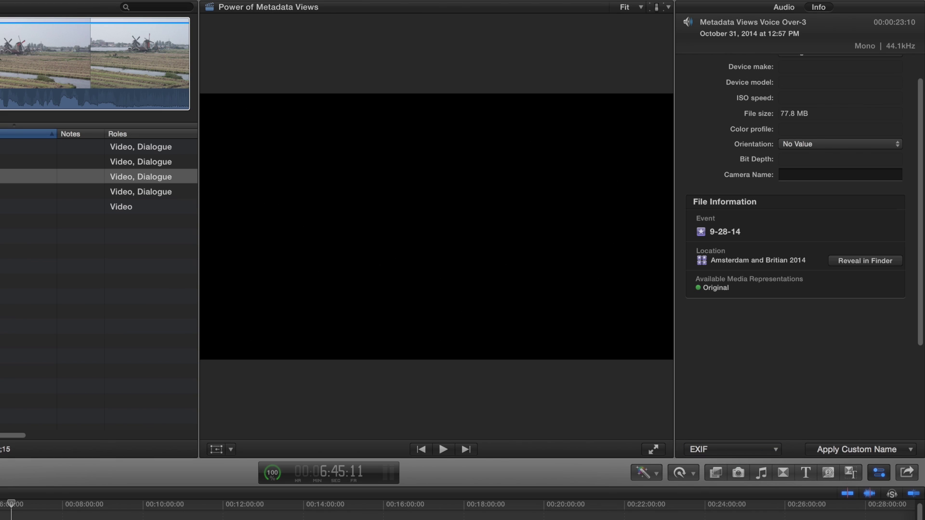
pyautogui.click(121, 206)
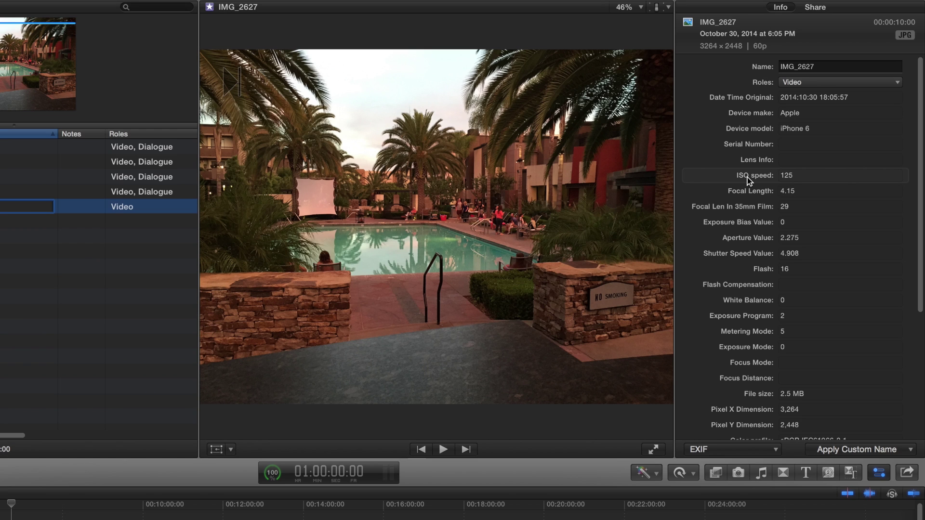
# Switch to the IPTC metadata view, then select the GOPR0066 clip to see its fields
pyautogui.click(775, 448)
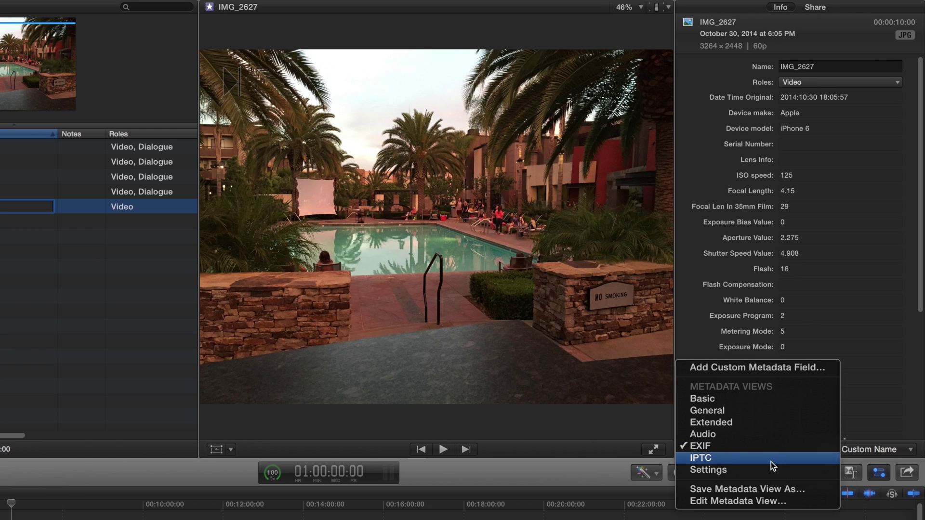
pyautogui.click(771, 462)
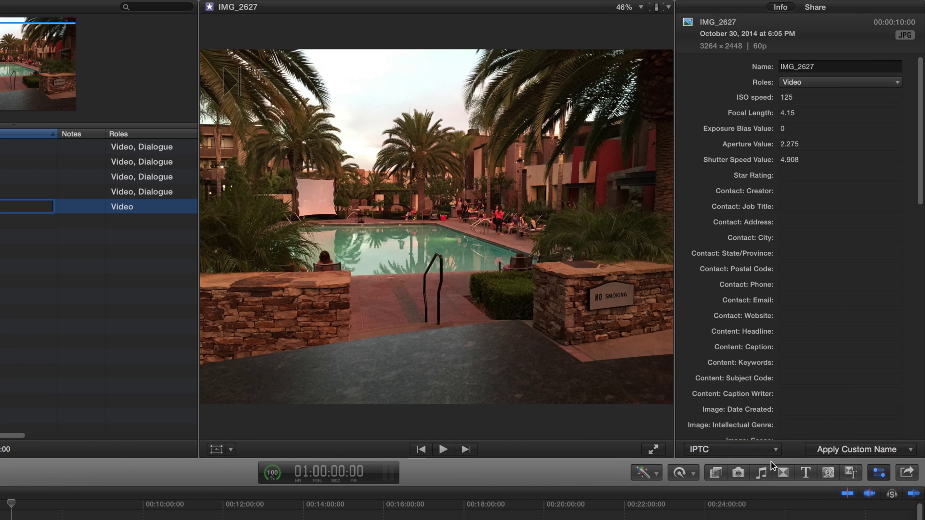
pyautogui.scroll(-3, 775, 334)
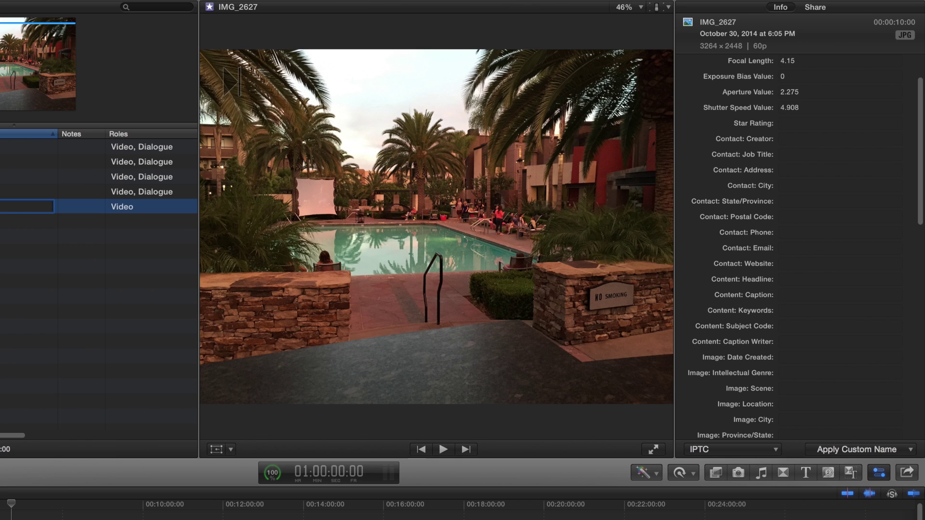
pyautogui.press('Return')
pyautogui.click(142, 191)
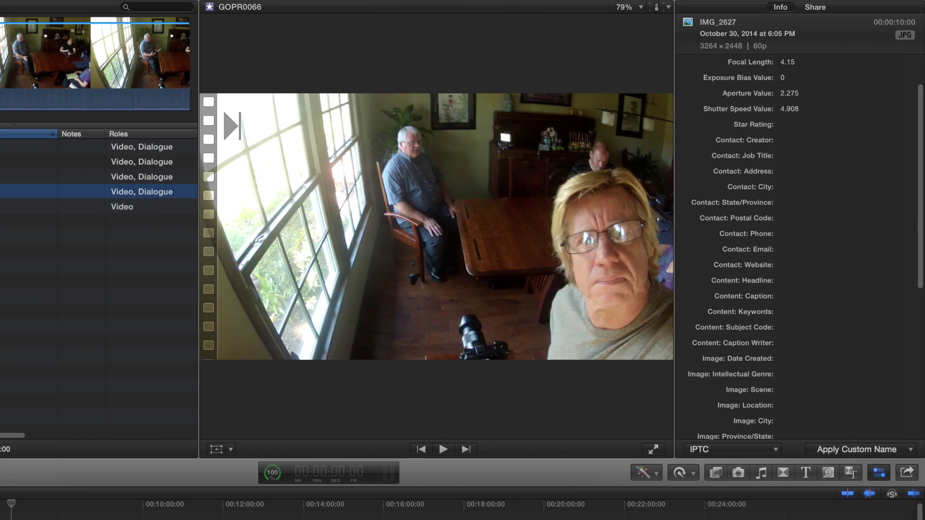
pyautogui.press('Return')
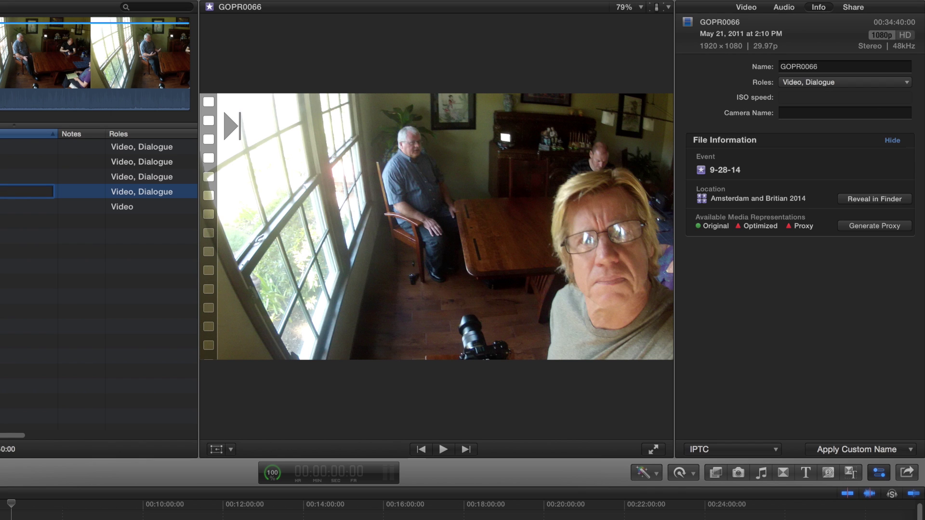
# Check the Settings view's Log Processing, left at None, then return to the General view
pyautogui.click(774, 450)
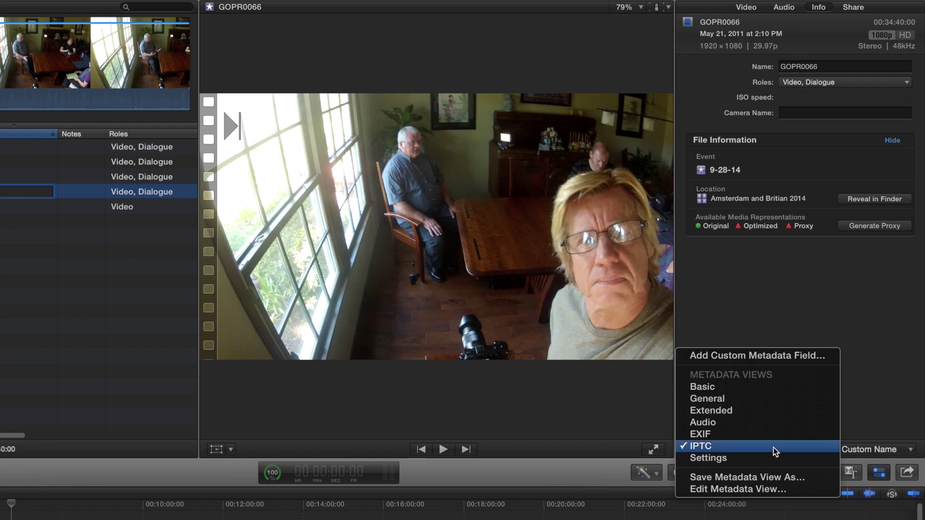
pyautogui.click(767, 458)
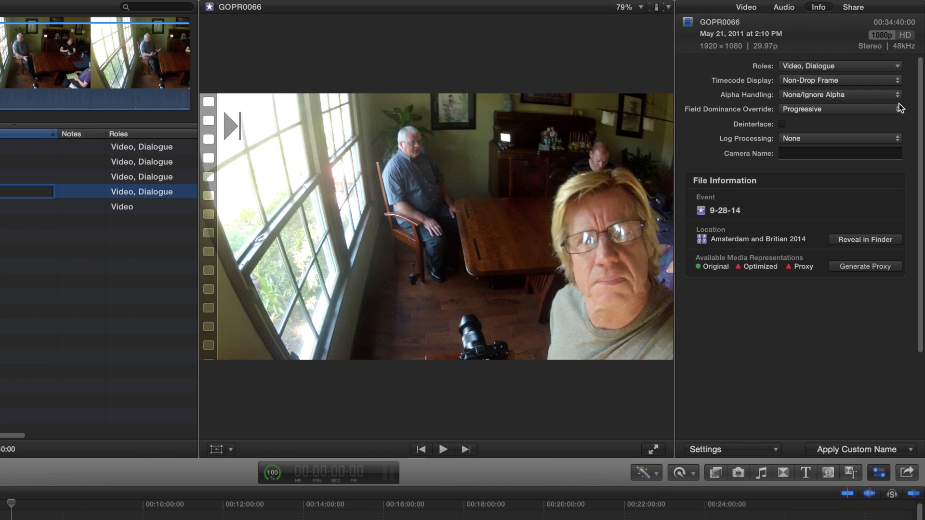
pyautogui.click(866, 139)
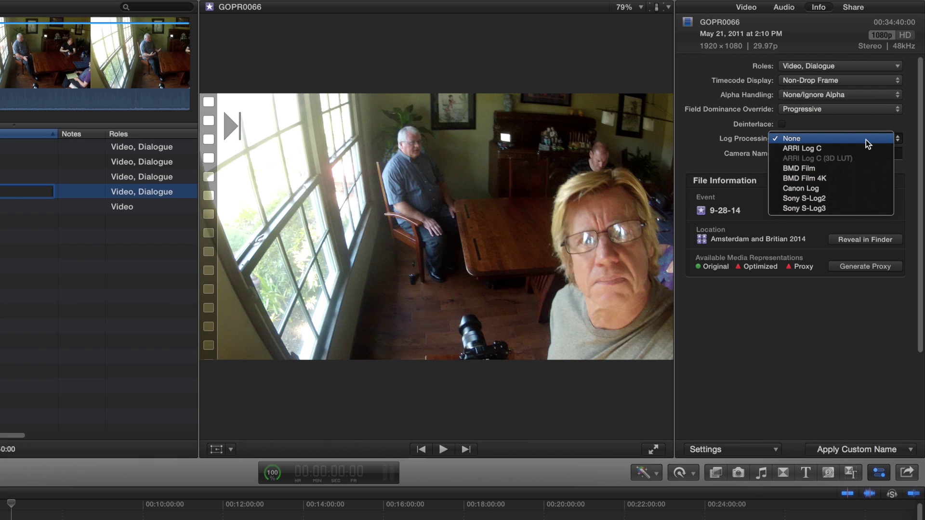
pyautogui.click(866, 140)
pyautogui.scroll(-1, 819, 260)
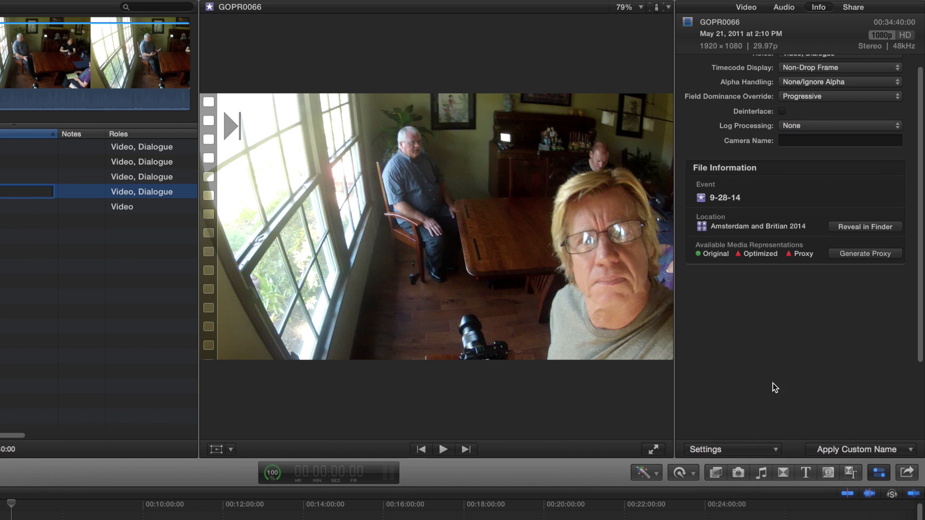
pyautogui.click(759, 447)
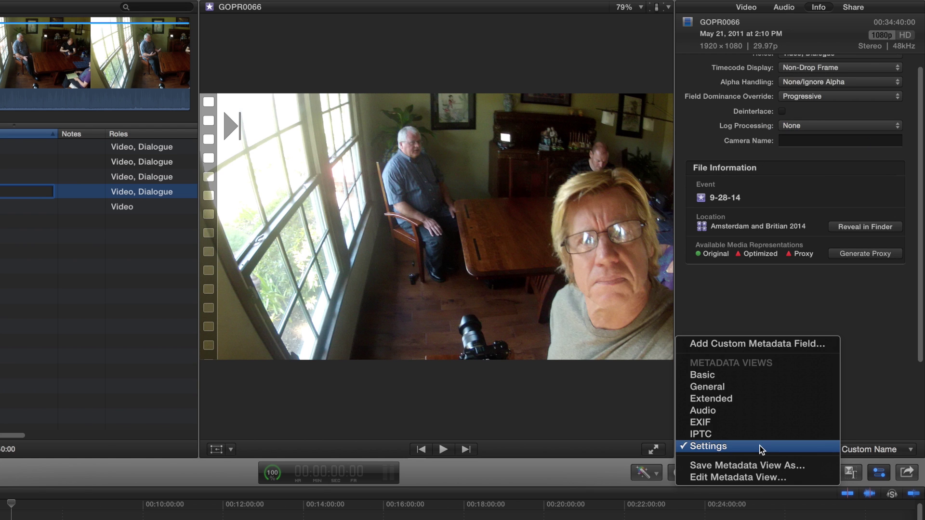
pyautogui.click(755, 388)
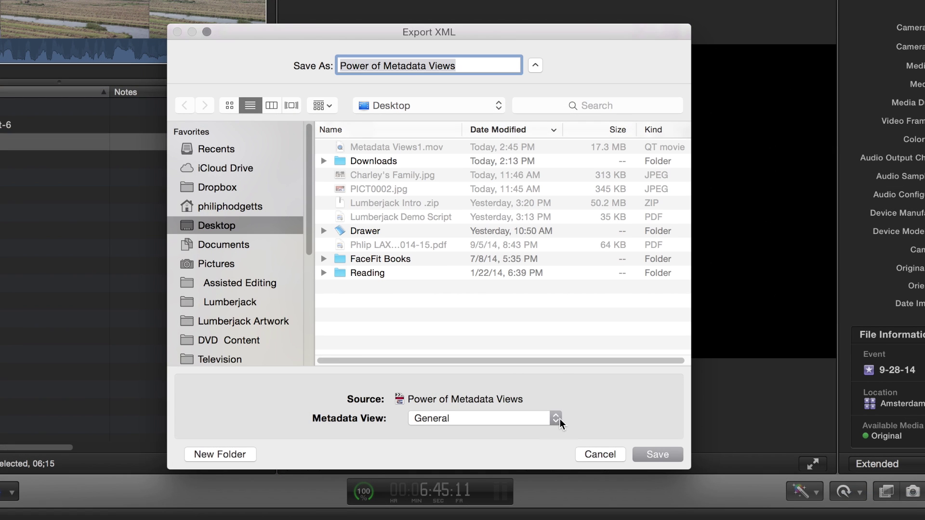
pyautogui.click(556, 418)
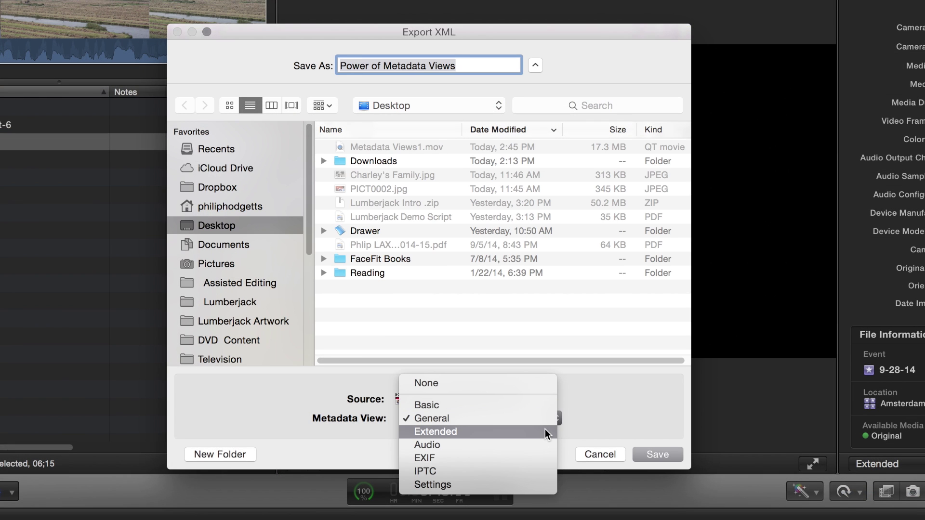
pyautogui.click(576, 412)
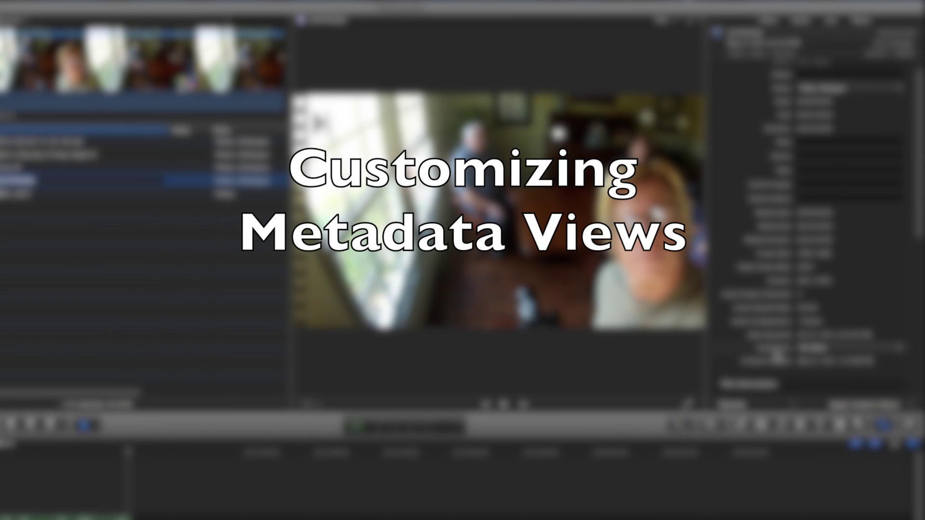
pyautogui.scroll(1, 776, 352)
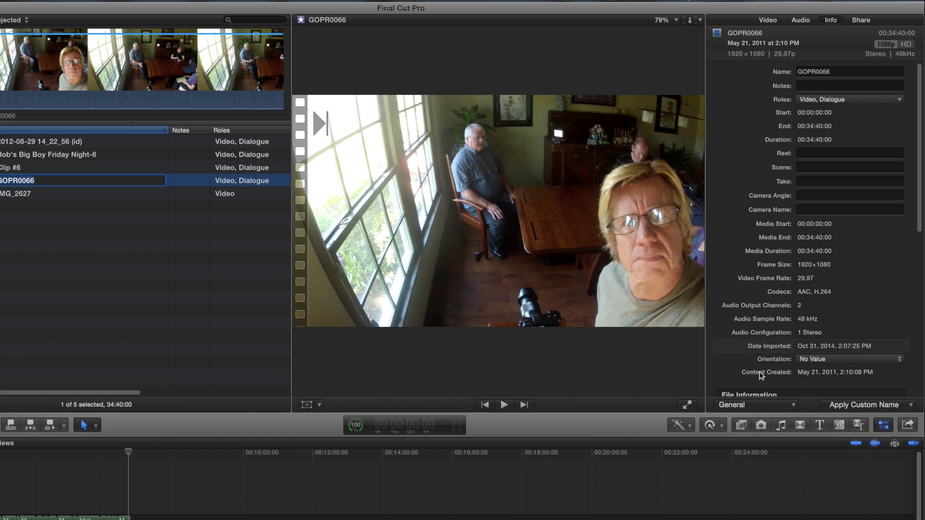
# Open the General metadata view for editing from the metadata view list
pyautogui.click(749, 406)
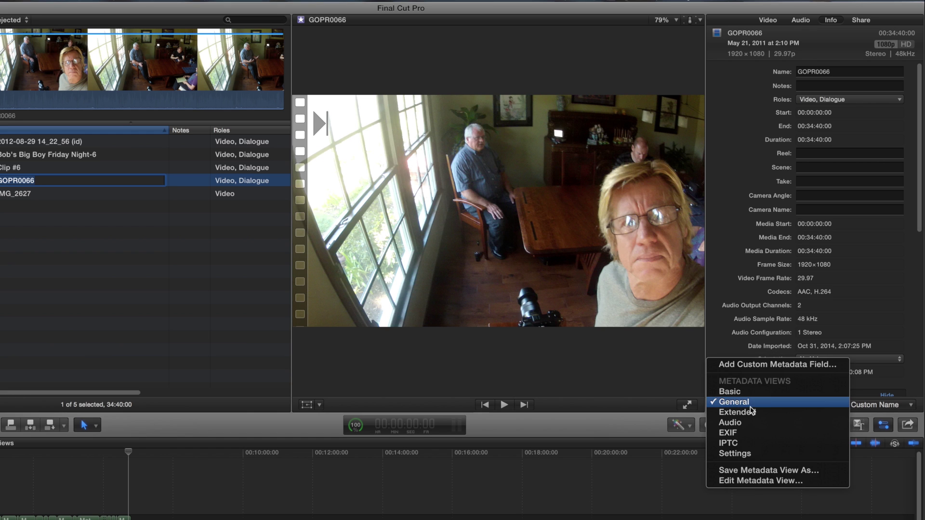
pyautogui.click(752, 481)
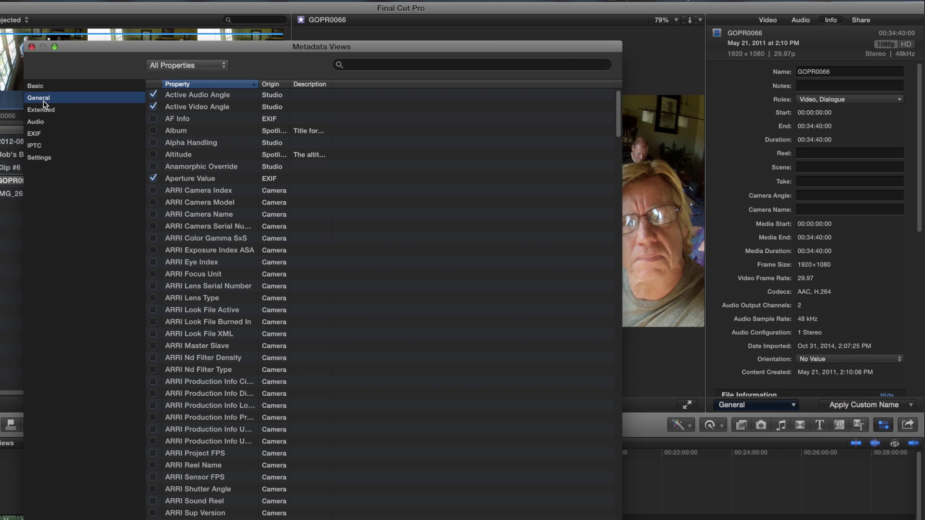
# Search the properties for 'Created', tick Content Created for the General view, and confirm
pyautogui.click(356, 66)
pyautogui.write('Created')
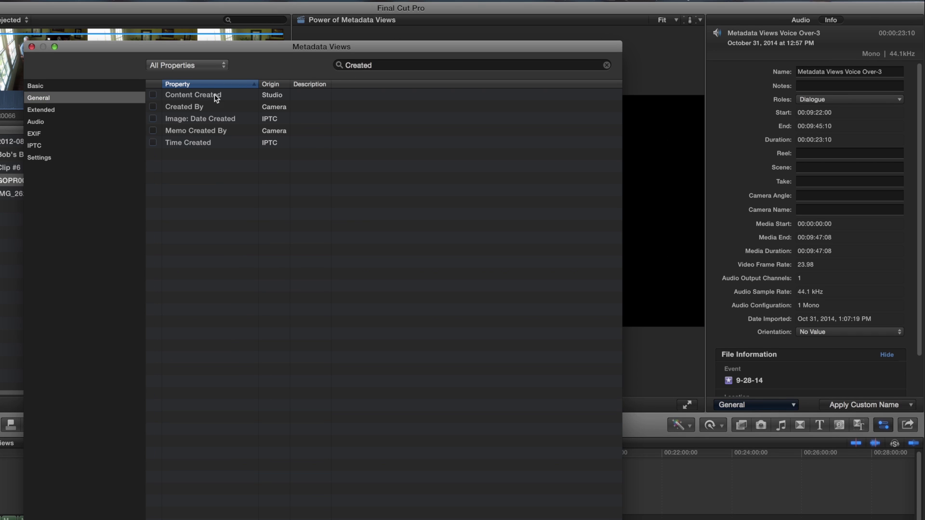
pyautogui.click(153, 96)
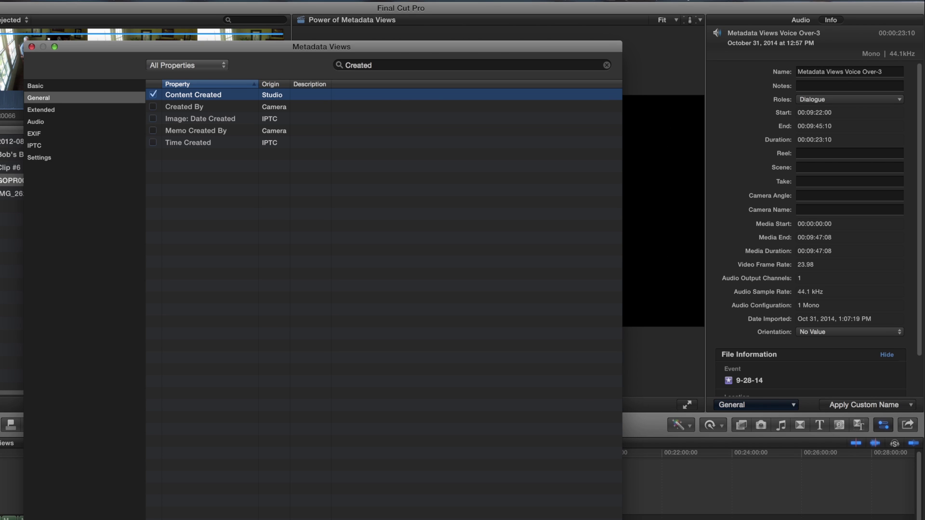
pyautogui.press('Return')
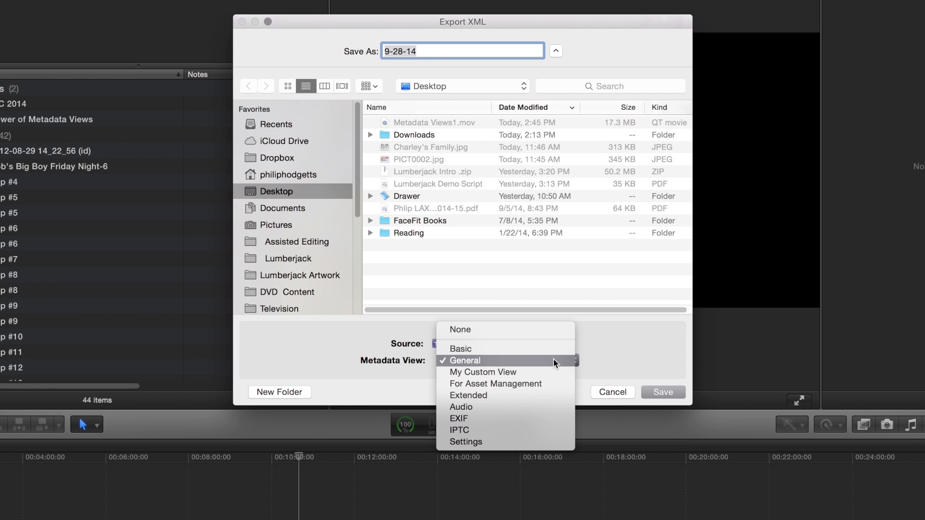
# Keep General as the export metadata view and enter 'Date Created' as the Save As name
pyautogui.click(553, 360)
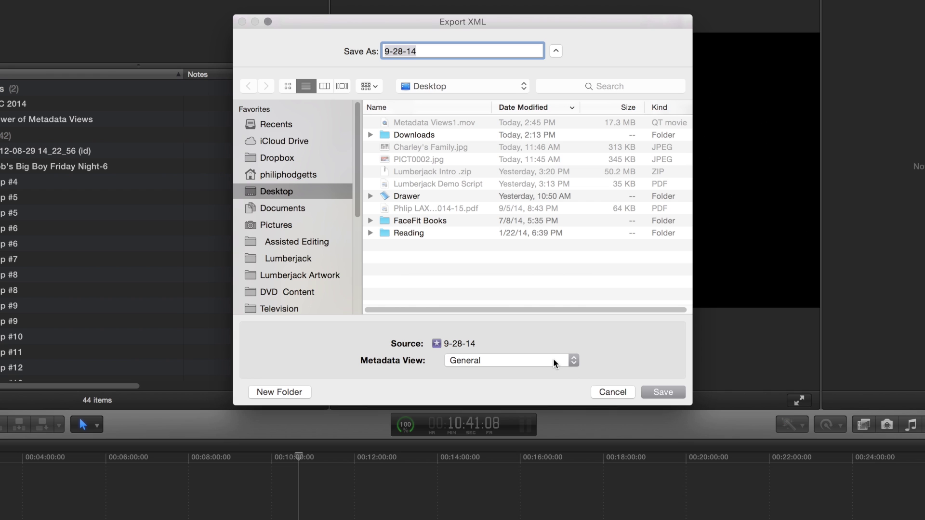
pyautogui.write('Date Created')
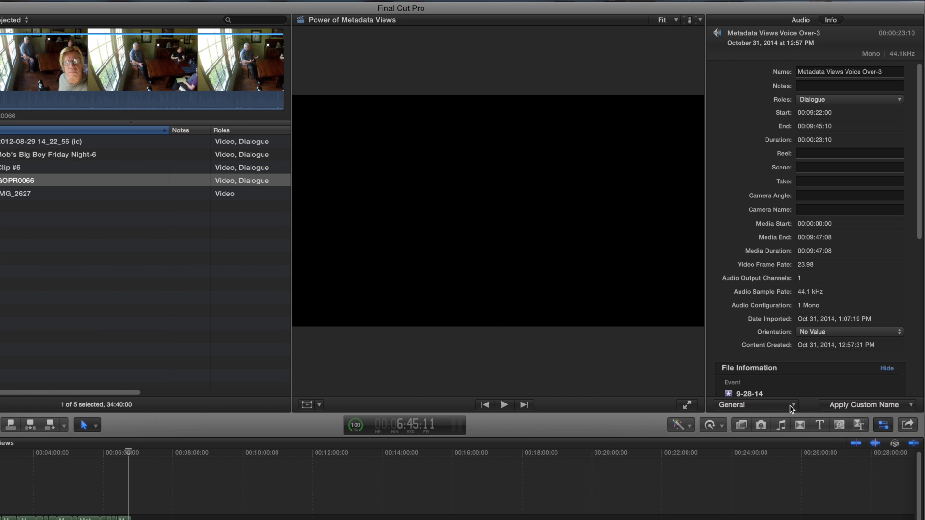
# Open the metadata views editor and its options, close it, then start saving a new metadata view
pyautogui.click(792, 408)
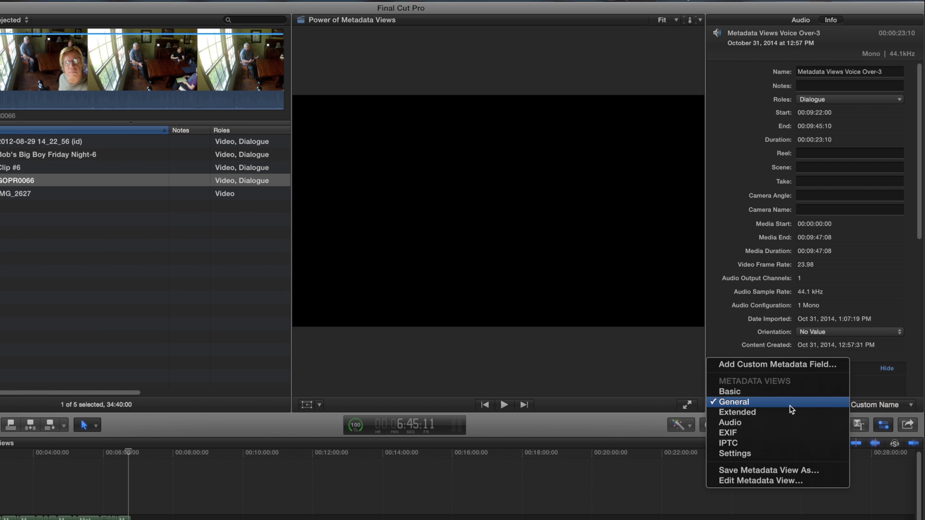
pyautogui.click(763, 481)
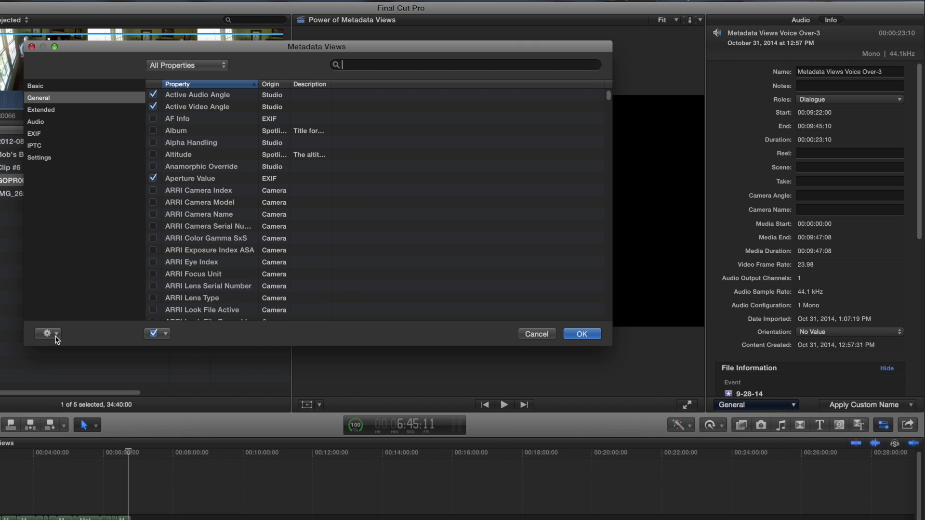
pyautogui.click(55, 335)
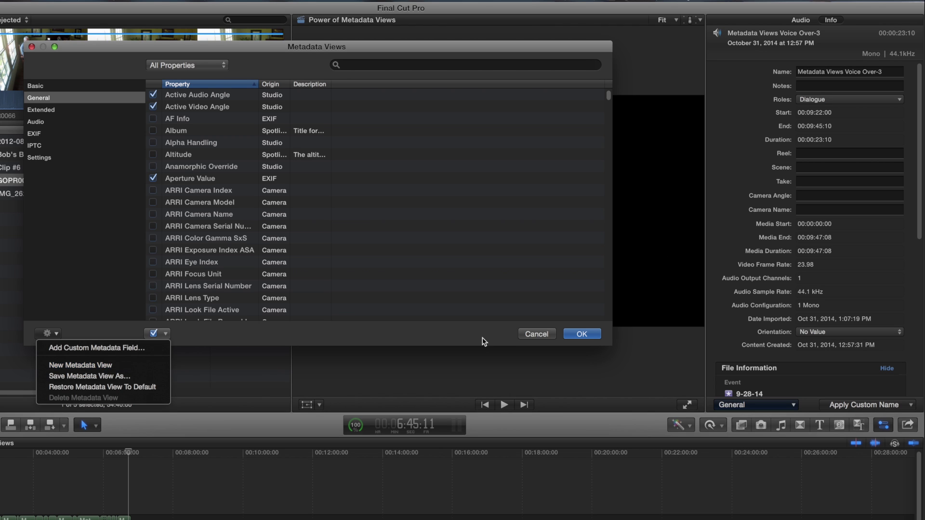
pyautogui.click(541, 336)
pyautogui.click(542, 337)
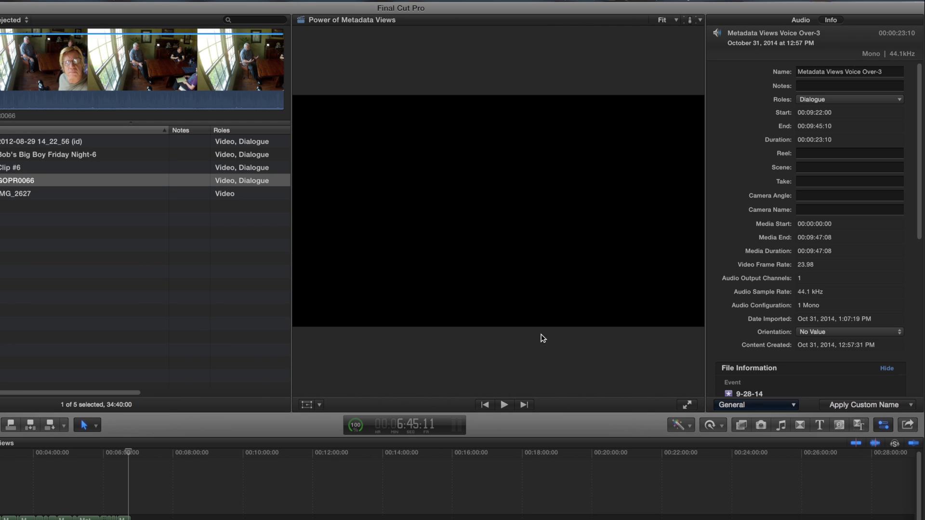
pyautogui.click(790, 406)
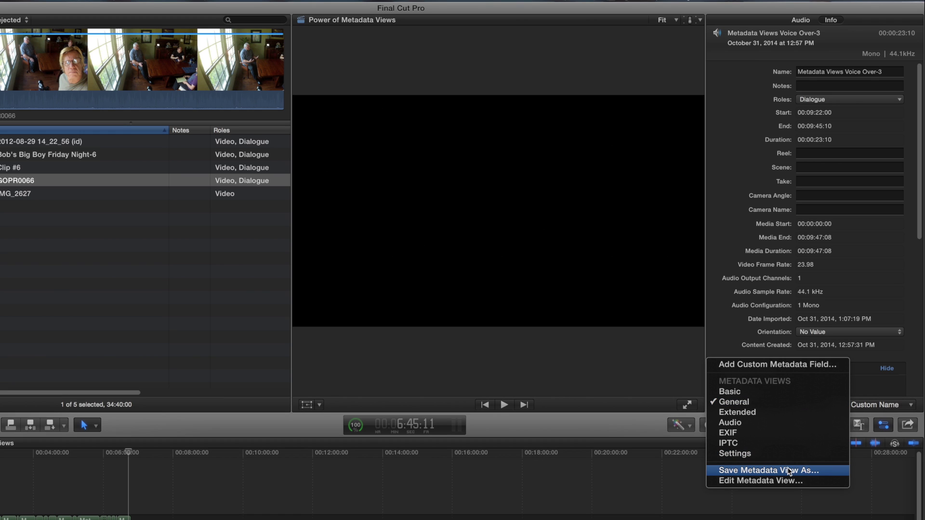
pyautogui.click(789, 471)
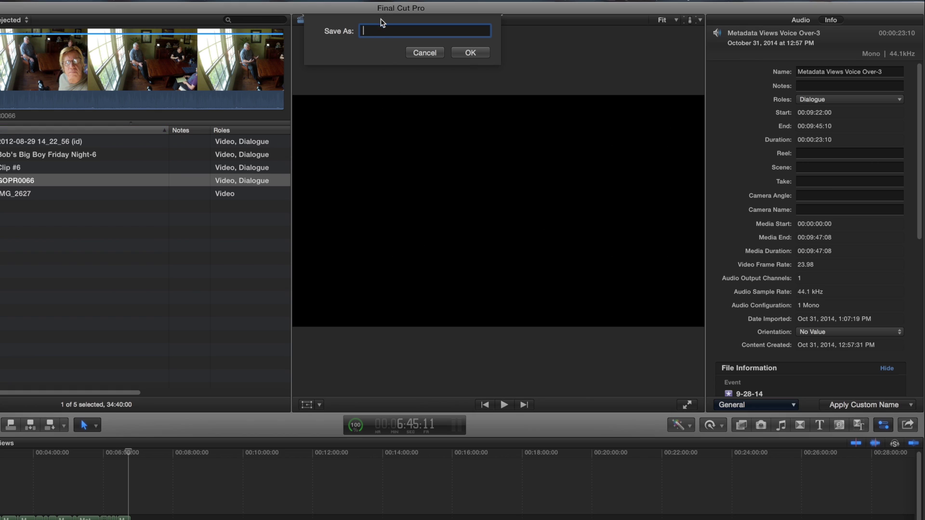
# Name the new metadata view 'My Custom View', then save another copy named 'For Asset Management'
pyautogui.write('My Custom ')
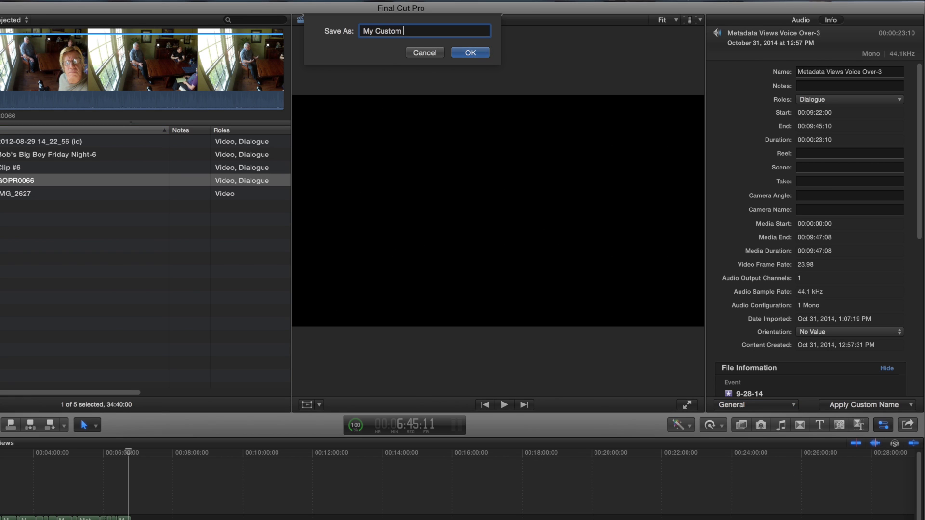
pyautogui.write('View')
pyautogui.press('Return')
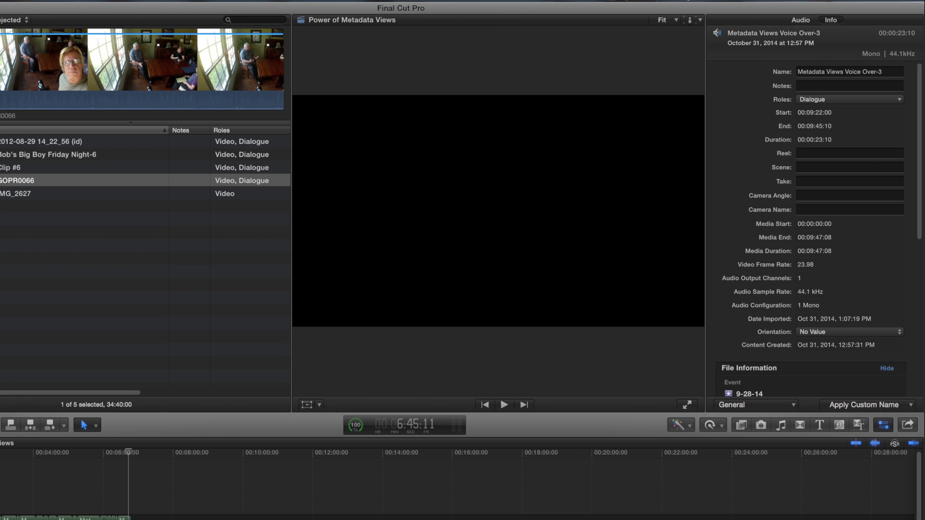
pyautogui.click(773, 407)
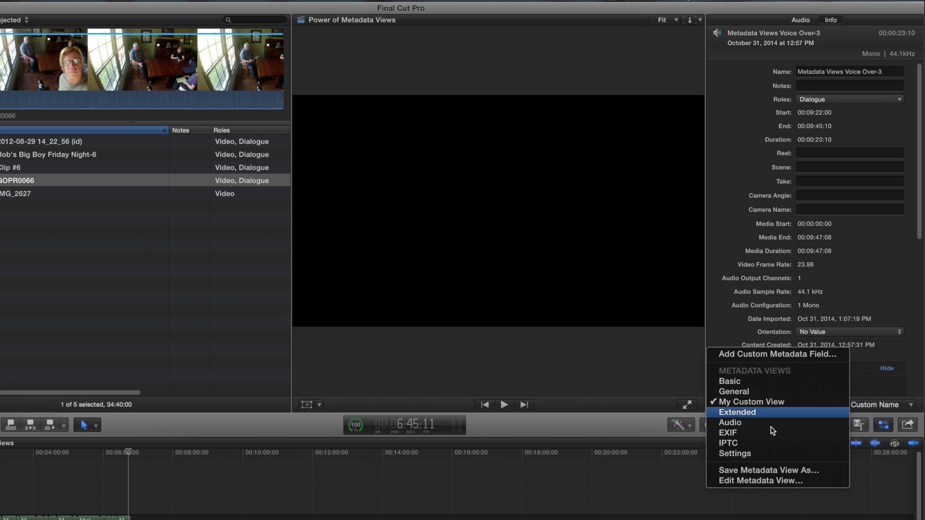
pyautogui.click(769, 471)
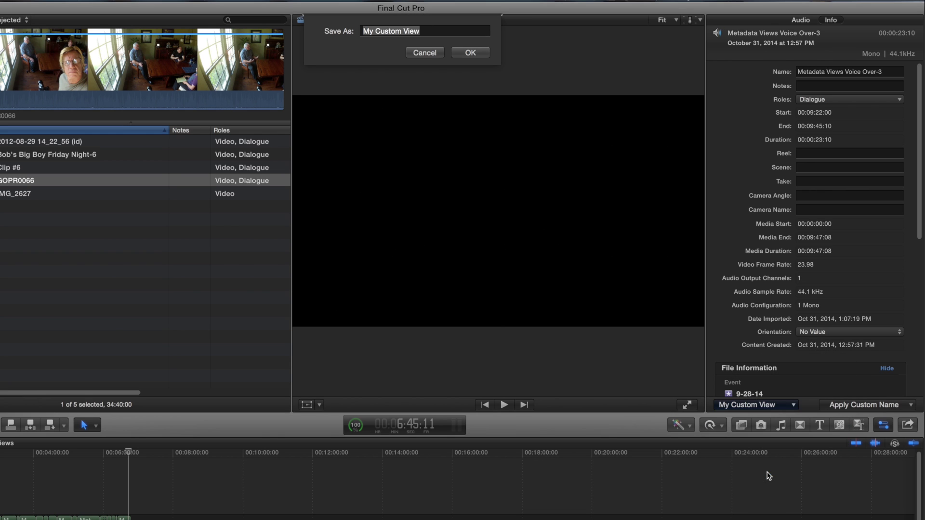
pyautogui.write('For Ass')
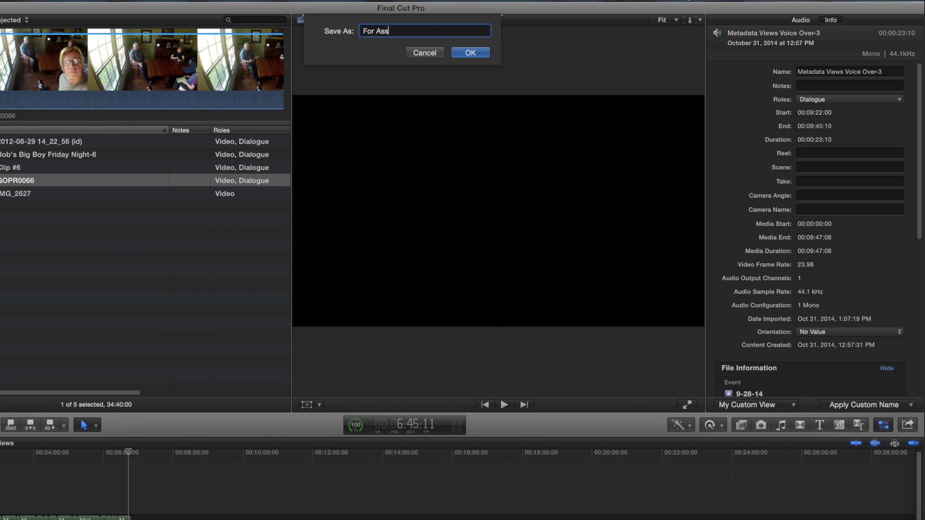
pyautogui.write('et Management')
pyautogui.click(466, 54)
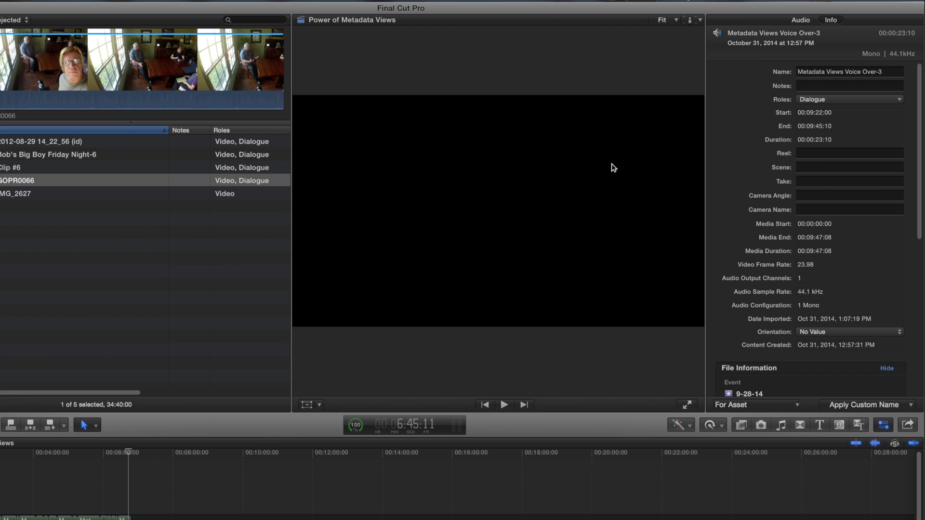
# Create a custom metadata field 'Sound Roll' with description 'Audio Sound Roll', then open the views editor
pyautogui.click(781, 408)
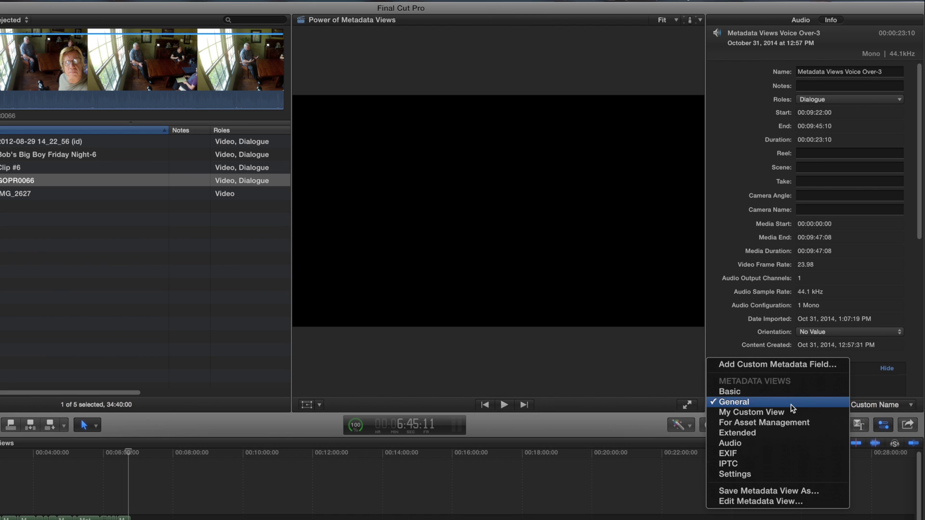
pyautogui.click(795, 366)
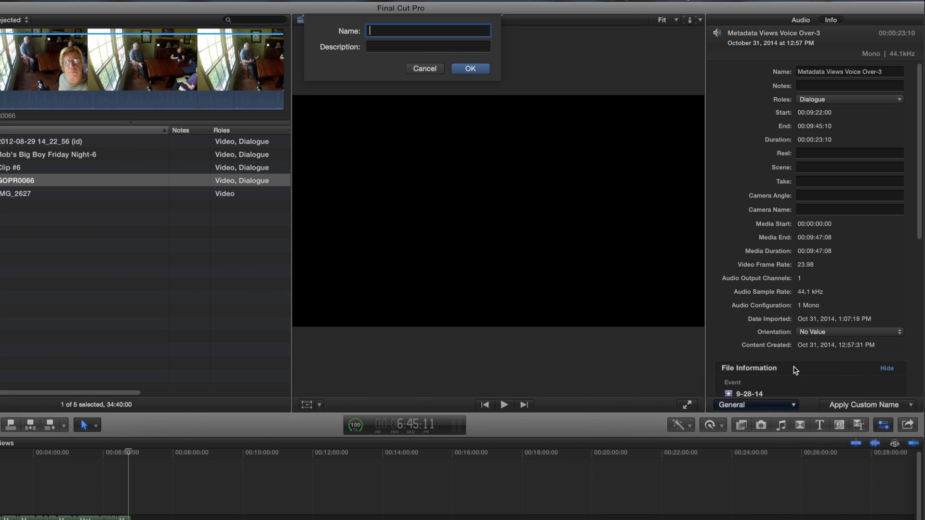
pyautogui.write('Sound Roll')
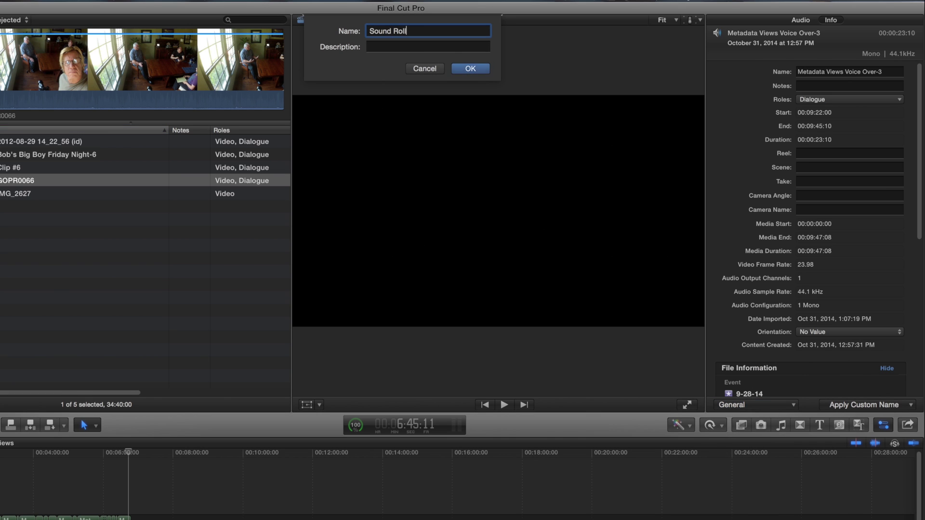
pyautogui.press('Tab')
pyautogui.write('Aud')
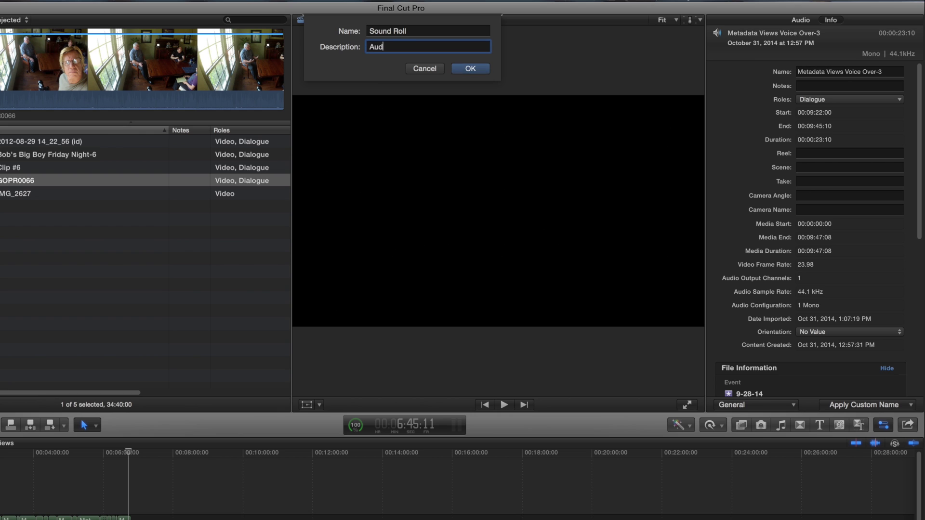
pyautogui.write('io Sound Roll')
pyautogui.click(470, 69)
pyautogui.click(765, 405)
pyautogui.click(757, 503)
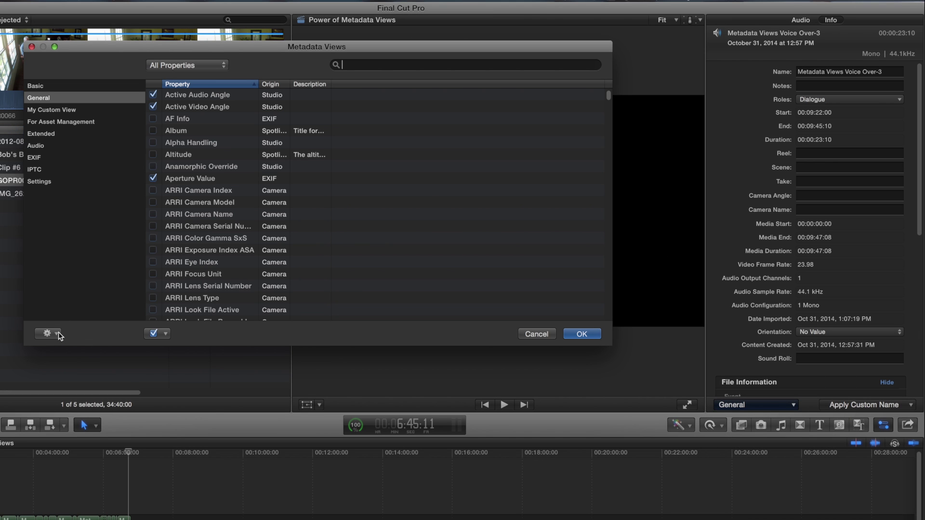
# Cancel adding another custom field, select the Sound Roll field, and switch the inspector to Audio
pyautogui.click(58, 333)
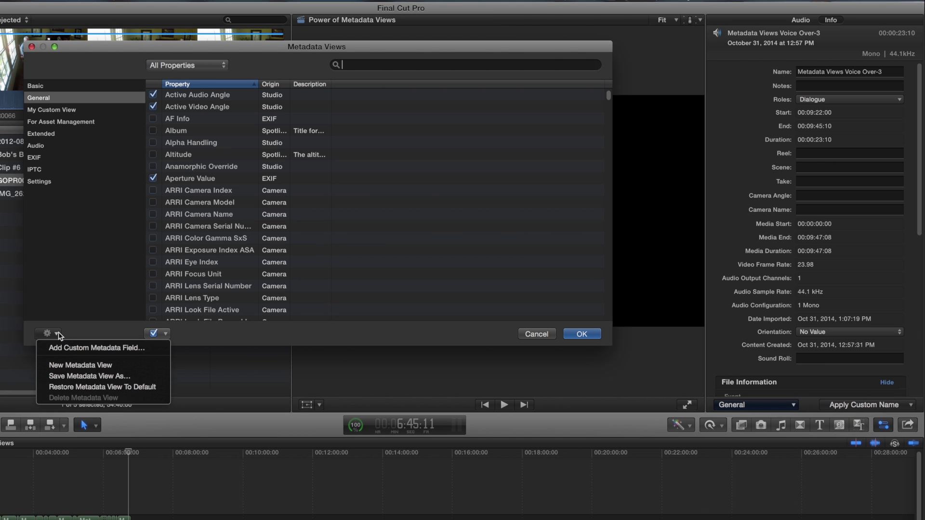
pyautogui.click(145, 348)
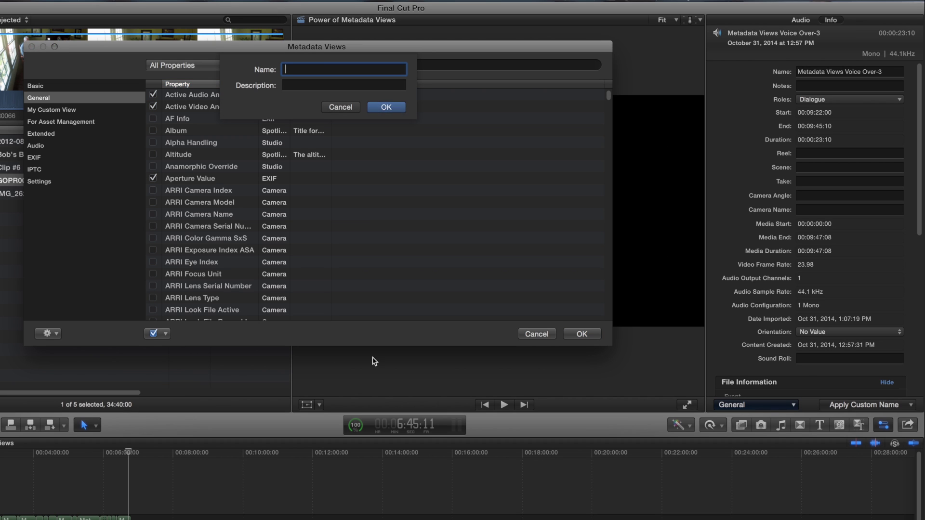
pyautogui.click(540, 335)
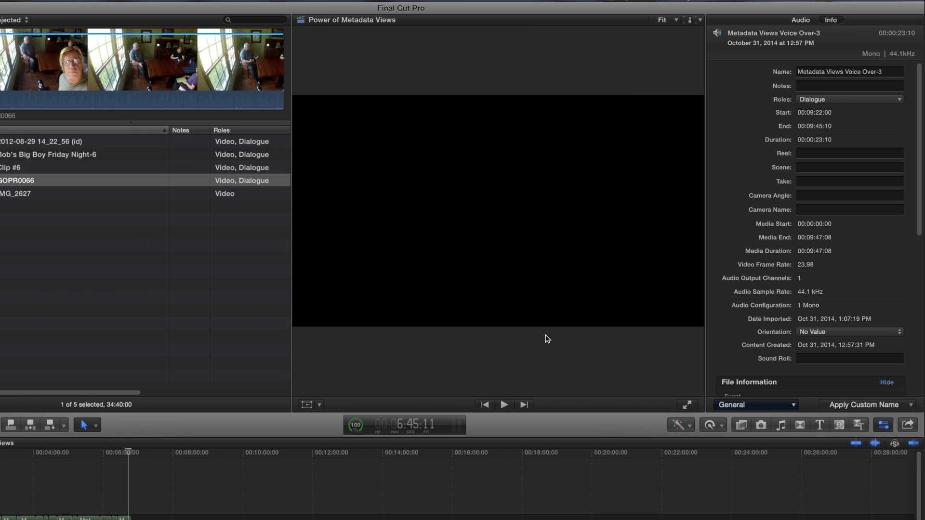
pyautogui.click(808, 357)
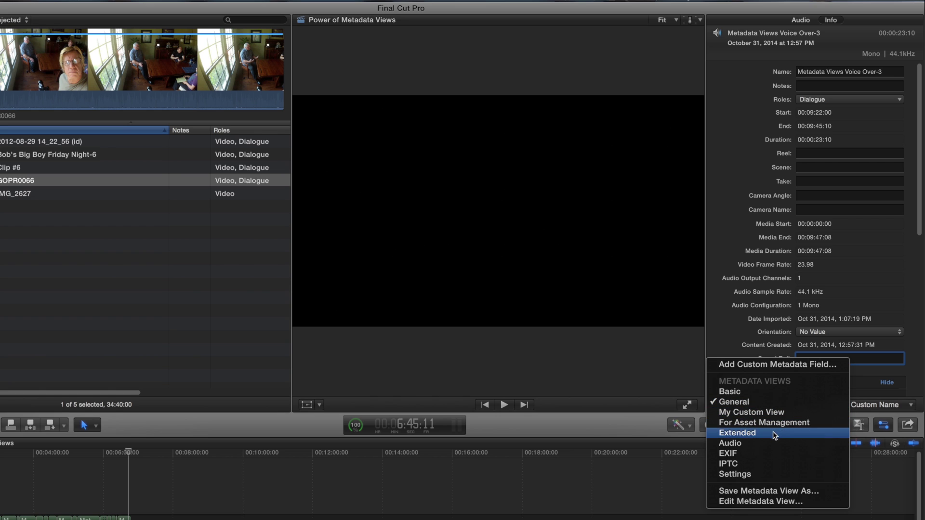
pyautogui.click(772, 444)
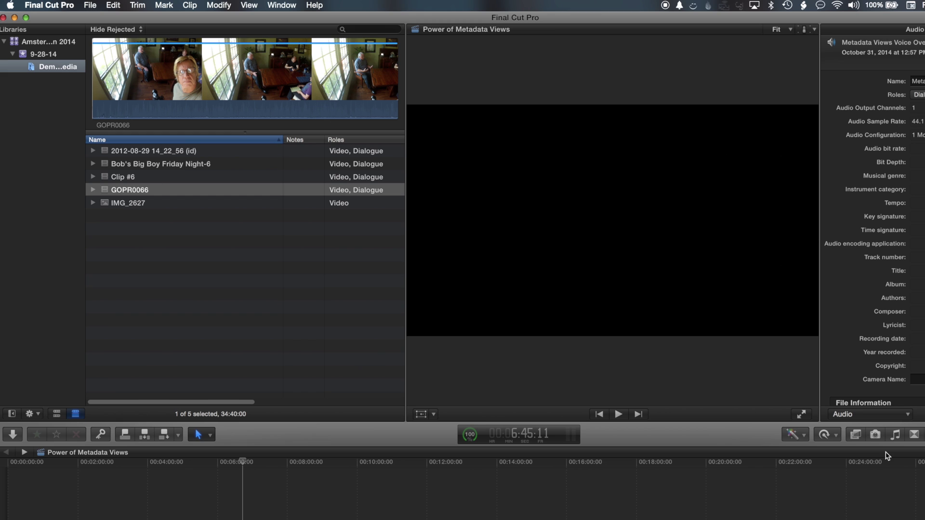
# Select GOPR0066, start Export XML to the Desktop, and open the export's Metadata View choices
pyautogui.click(94, 41)
pyautogui.click(90, 6)
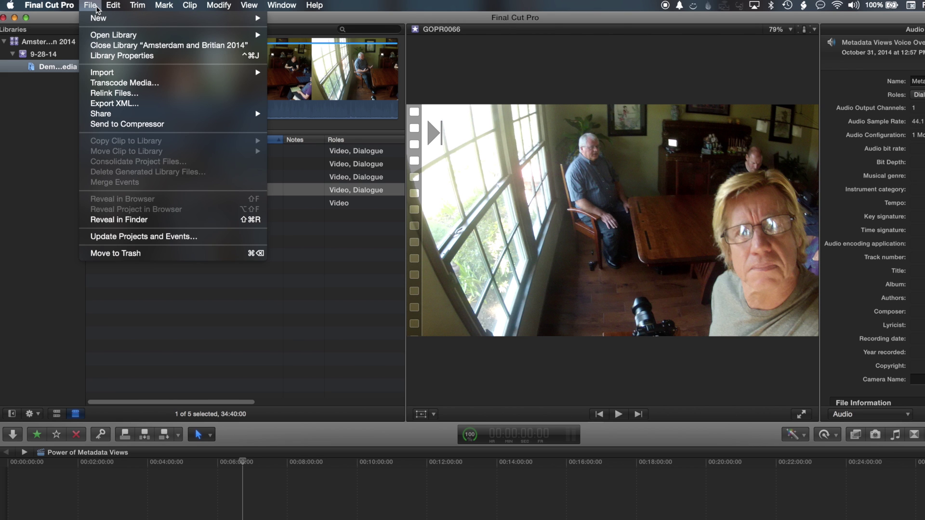
pyautogui.click(109, 104)
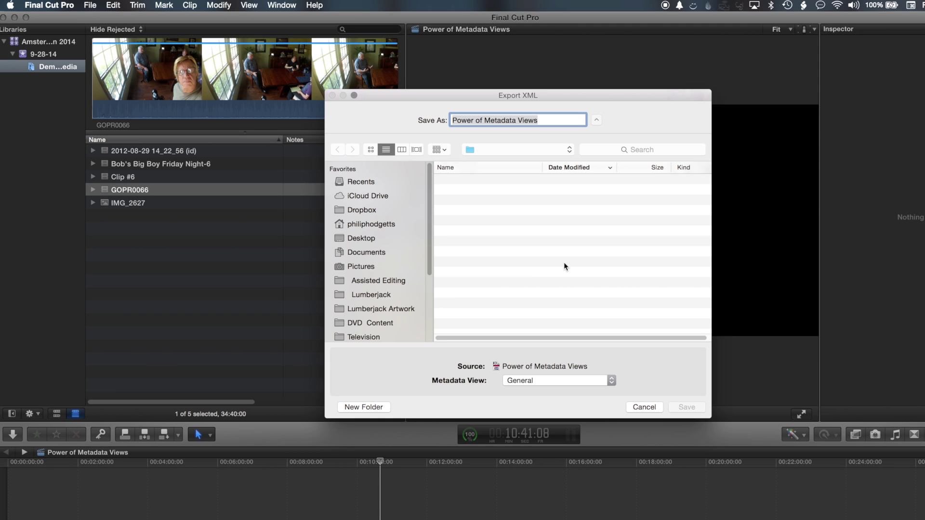
pyautogui.click(610, 379)
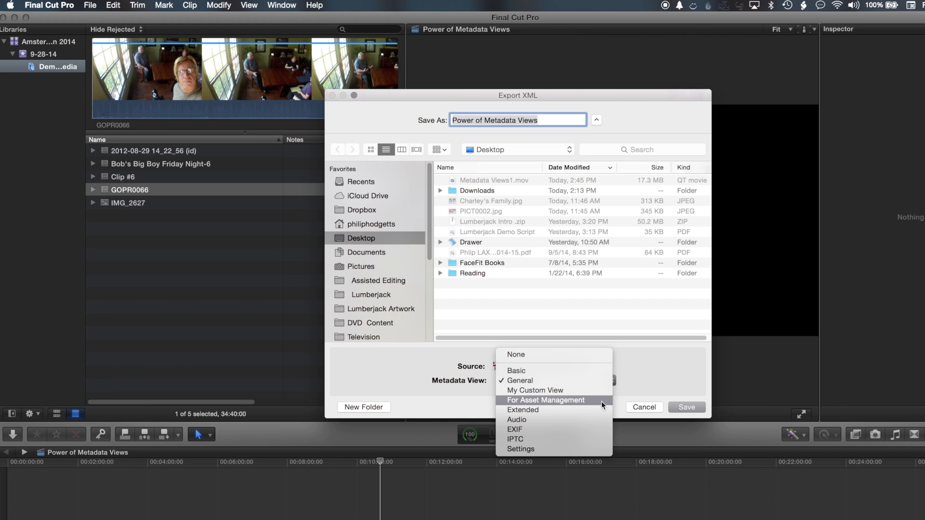
# Pick For Asset Management for the XML export, then return the inspector to the General view
pyautogui.click(601, 400)
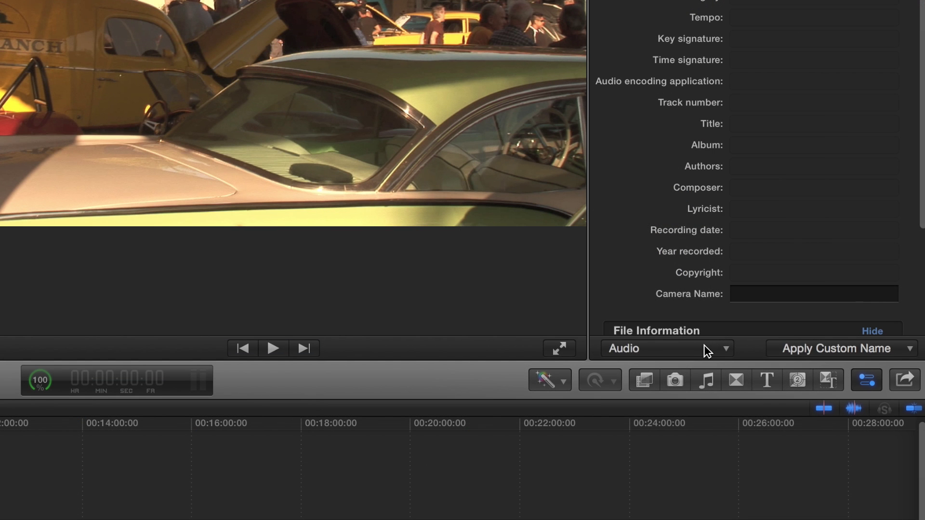
pyautogui.click(707, 350)
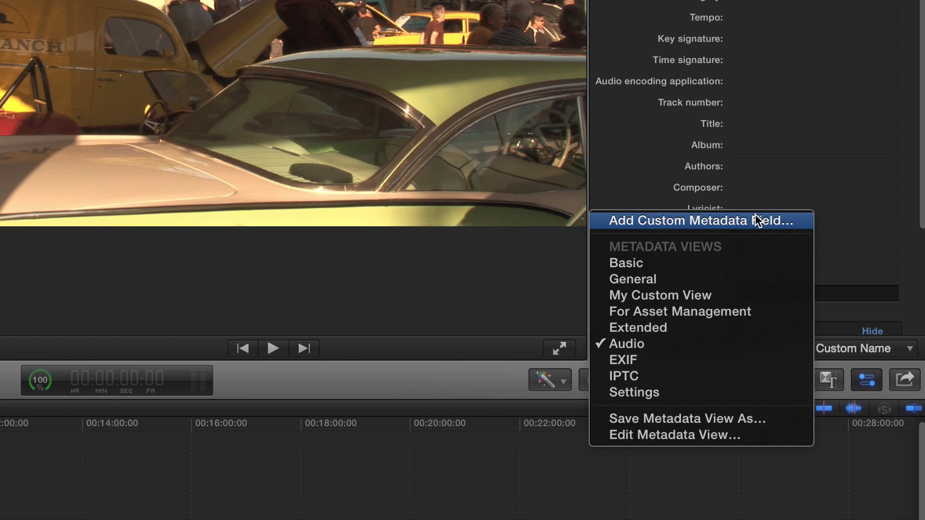
pyautogui.click(790, 285)
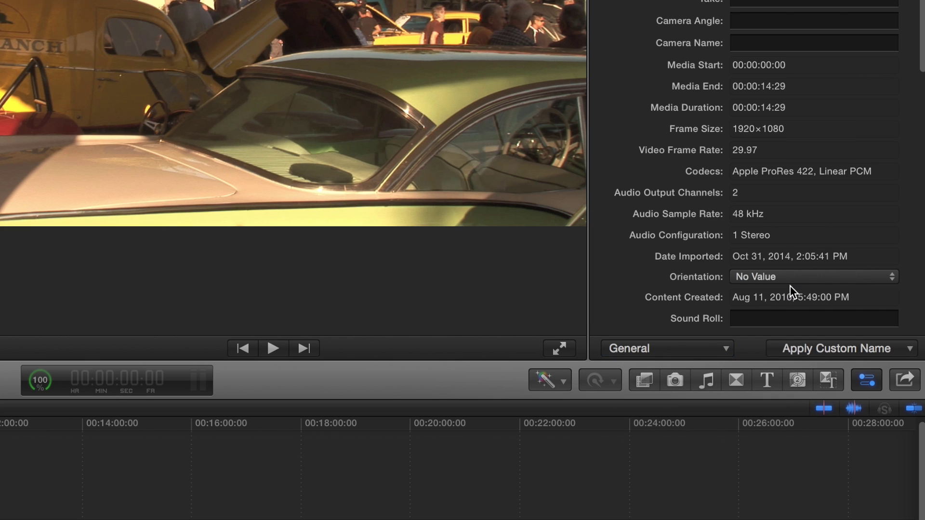